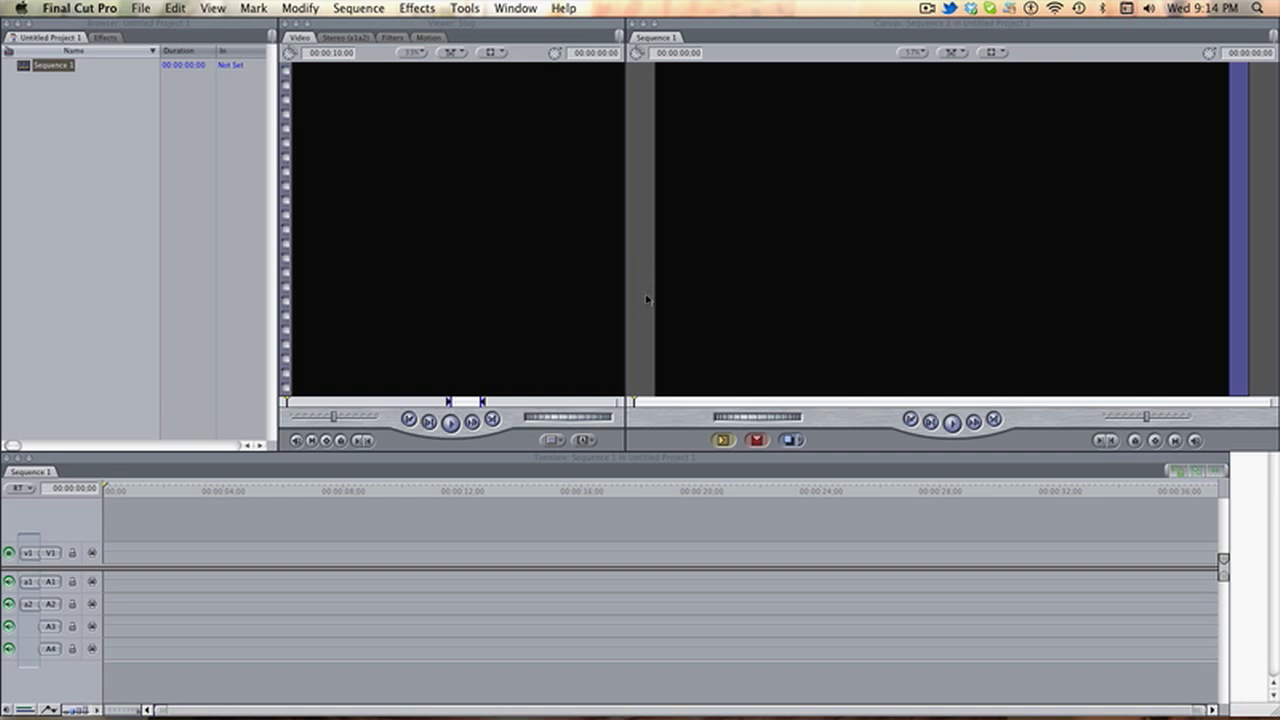
Activate the empty Sequence 1 timeline so the tool palette and audio meters appear
left_click(570, 466)
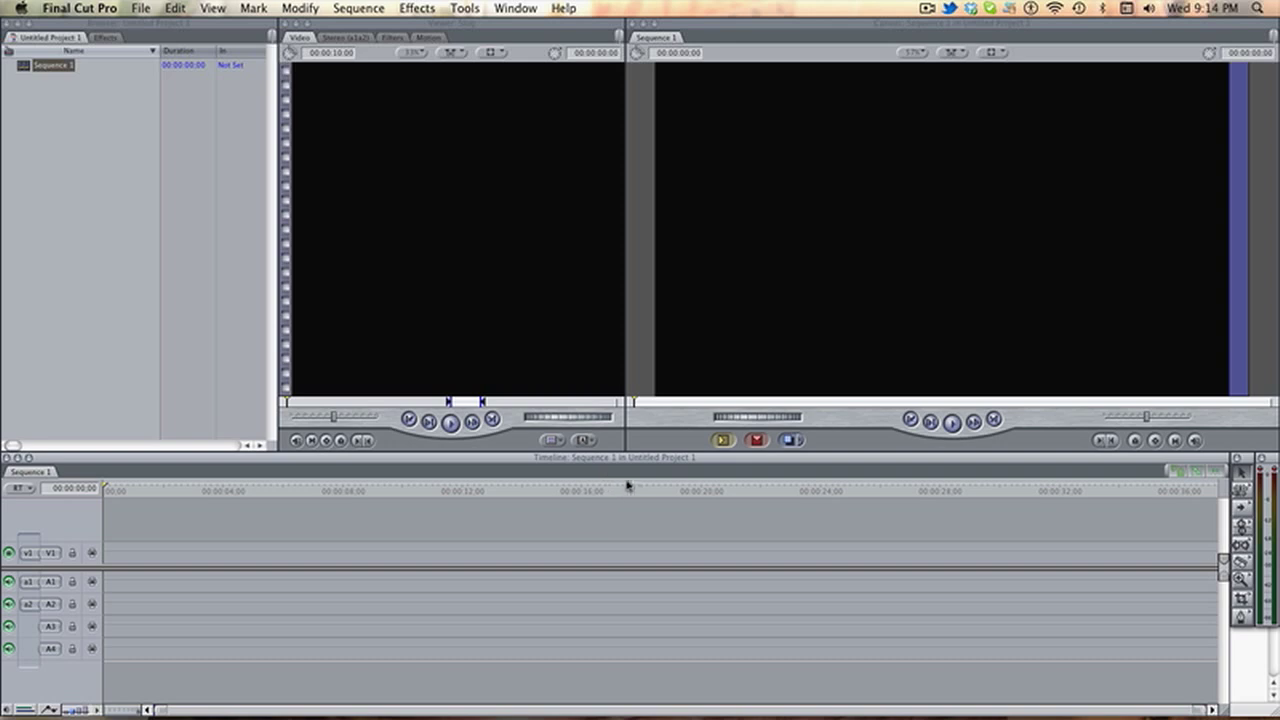
Save the project as a name beginning 'Export Setting' in the Final Cut Movies folder
left_click(140, 8)
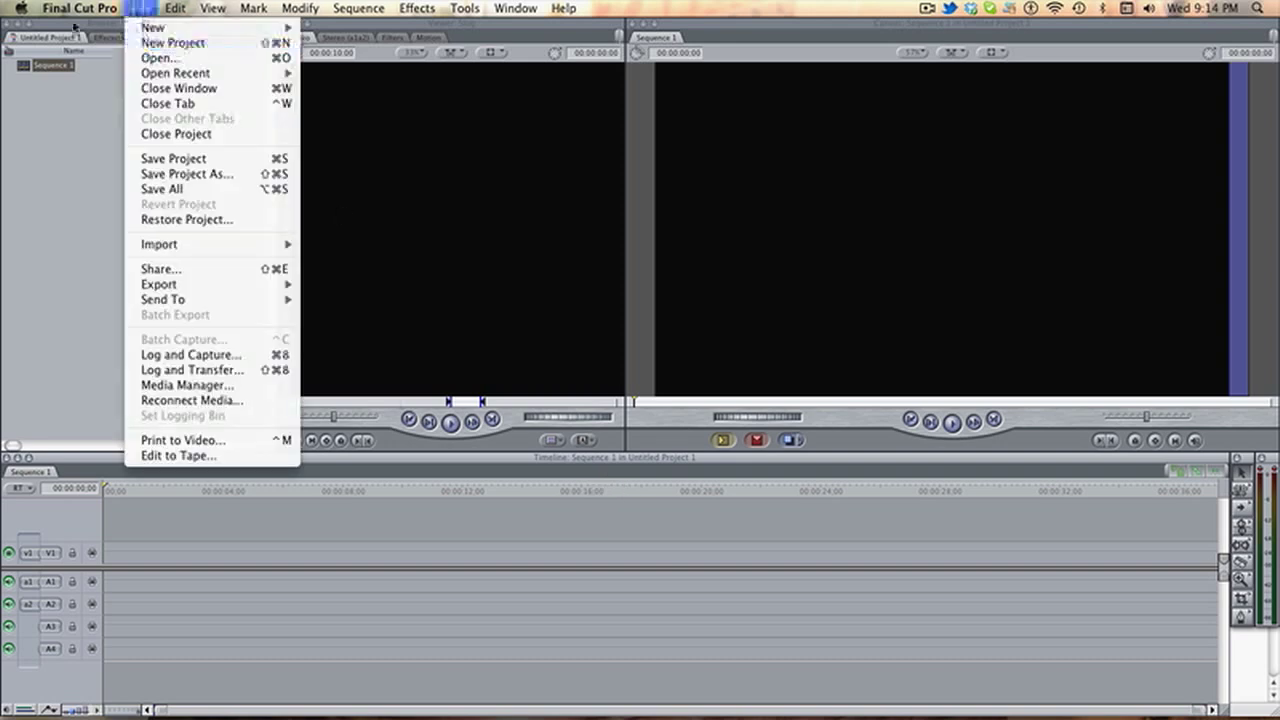
left_click(221, 173)
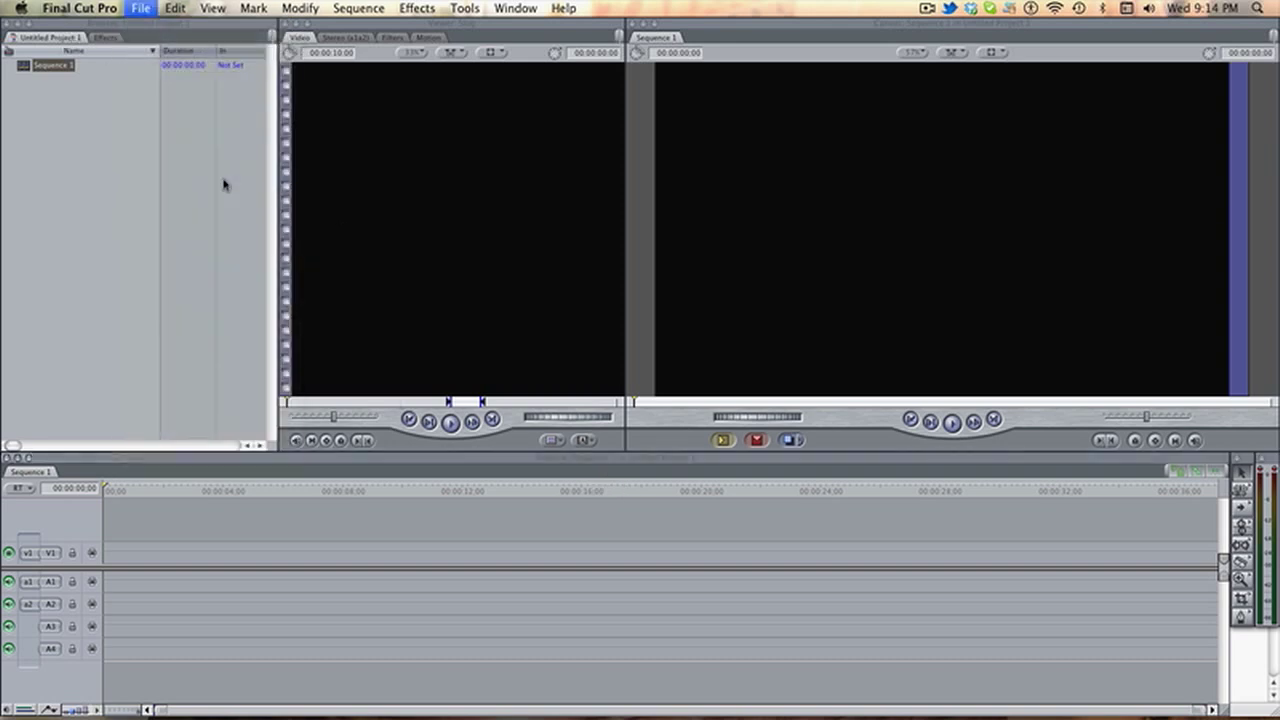
type("Reinel")
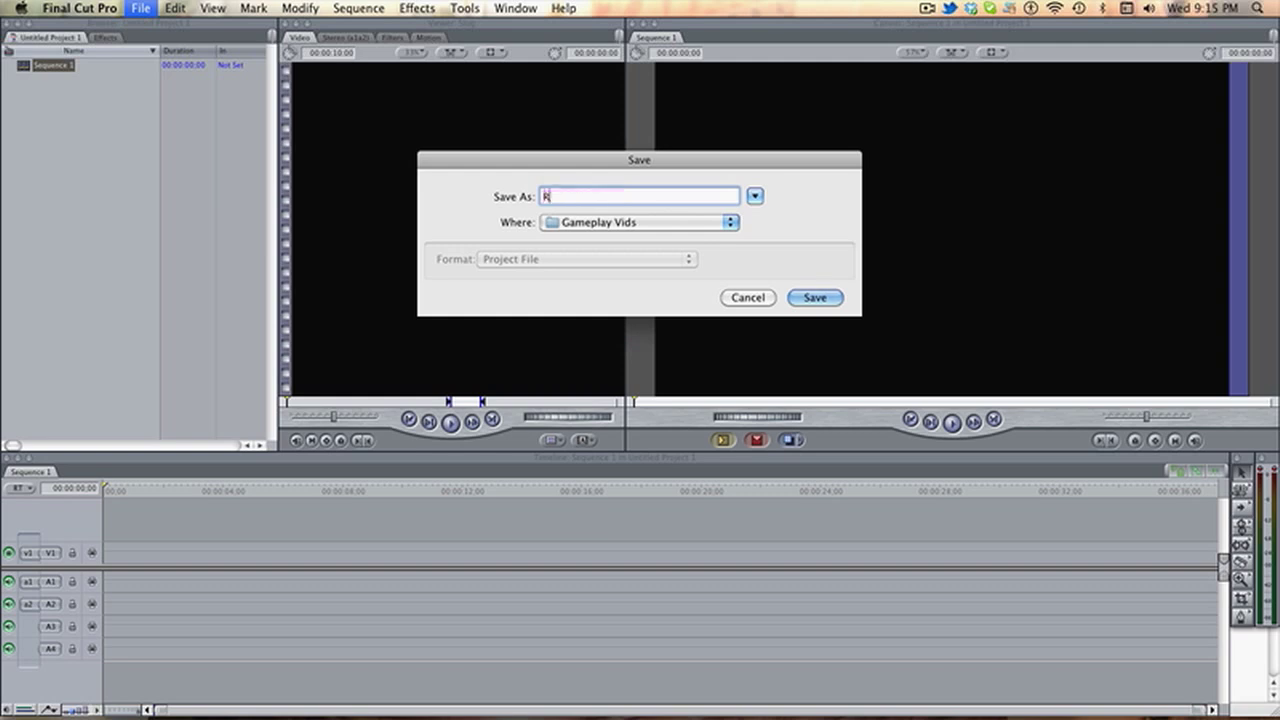
key("BackSpace")
key("BackSpace")
key("BackSpace")
key("BackSpace")
key("BackSpace")
key("BackSpace")
type("Export Setting ")
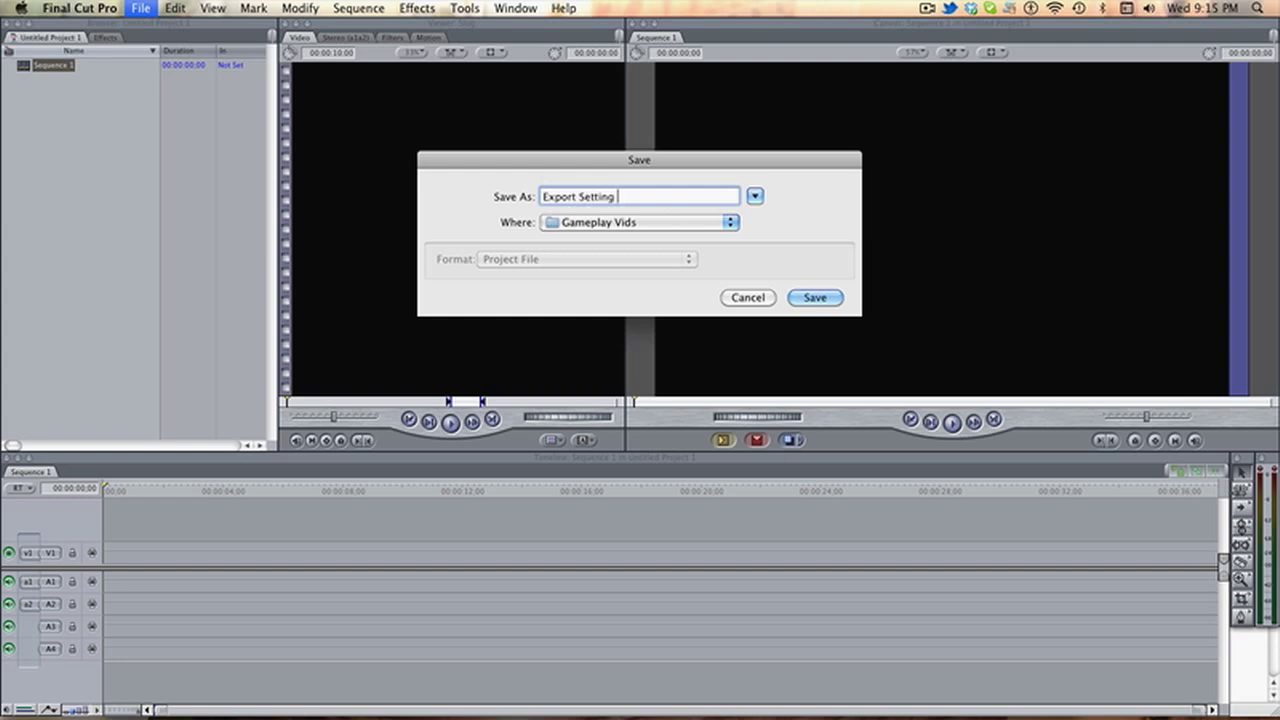
type("Lodou")
key("BackSpace")
key("BackSpace")
key("BackSpace")
key("BackSpace")
key("BackSpace")
key("BackSpace")
key("BackSpace")
type("tutorialhjsadhkjv")
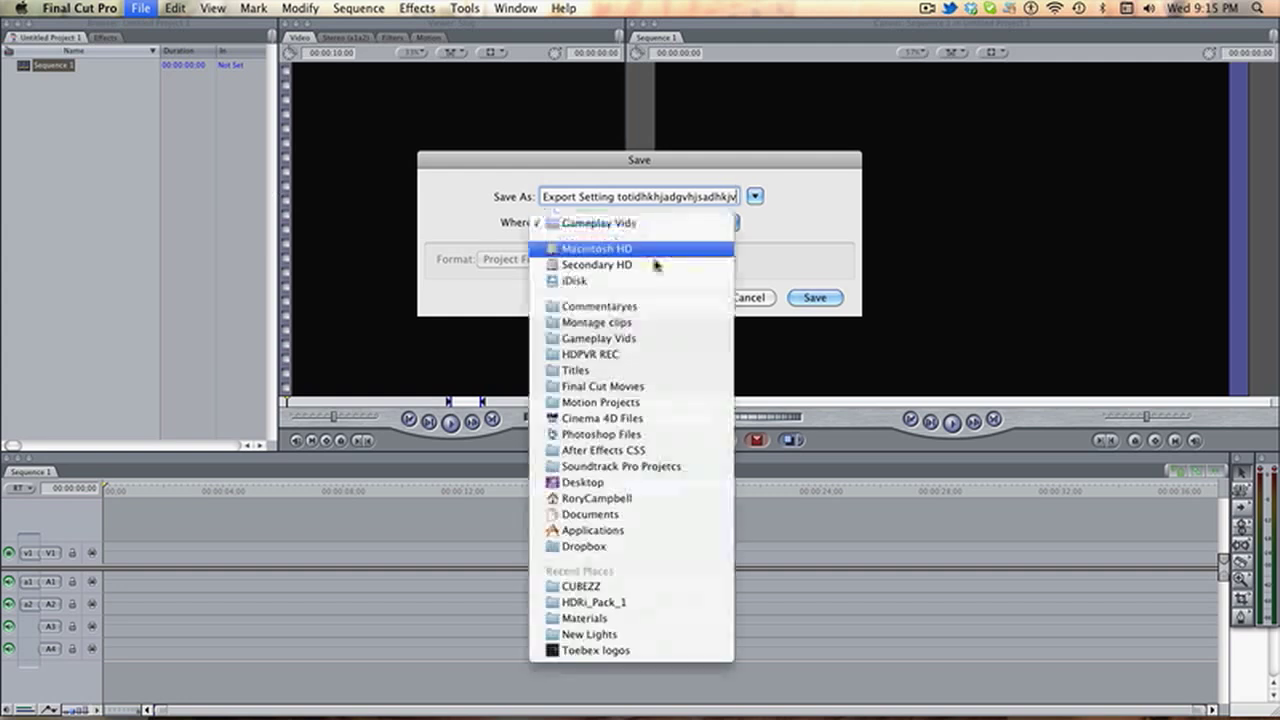
left_click(678, 224)
left_click(665, 387)
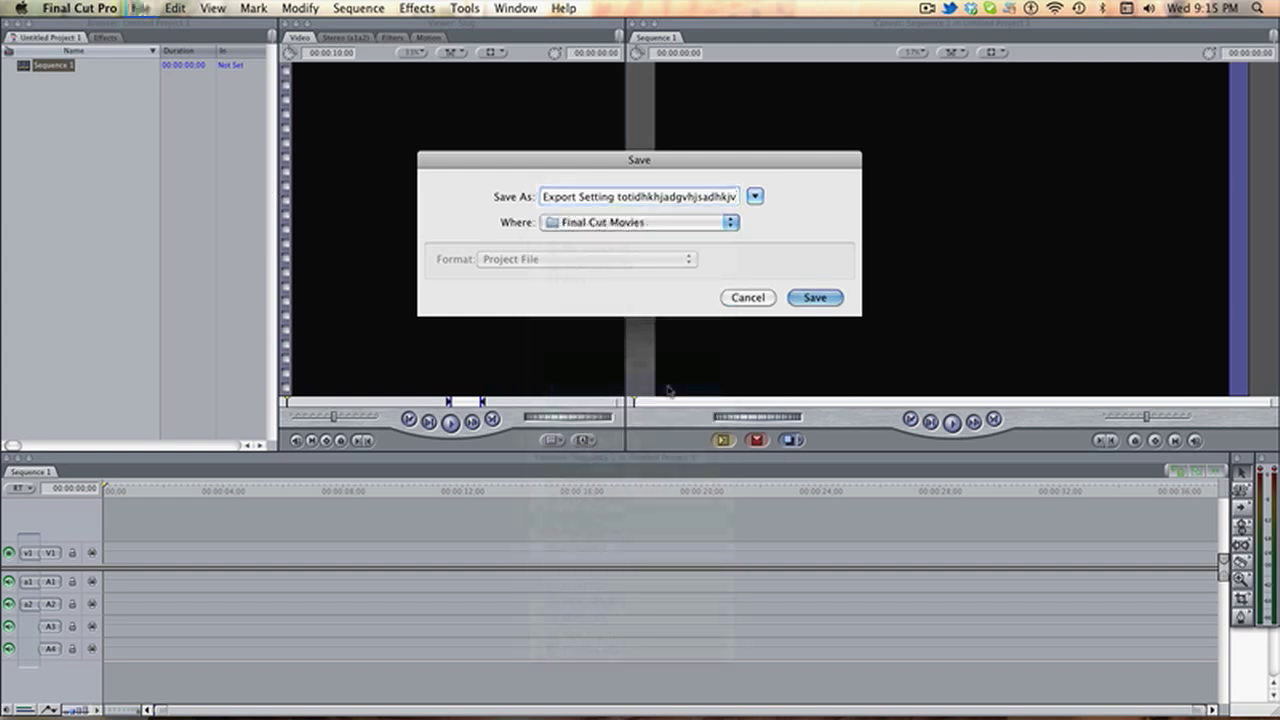
key("Return")
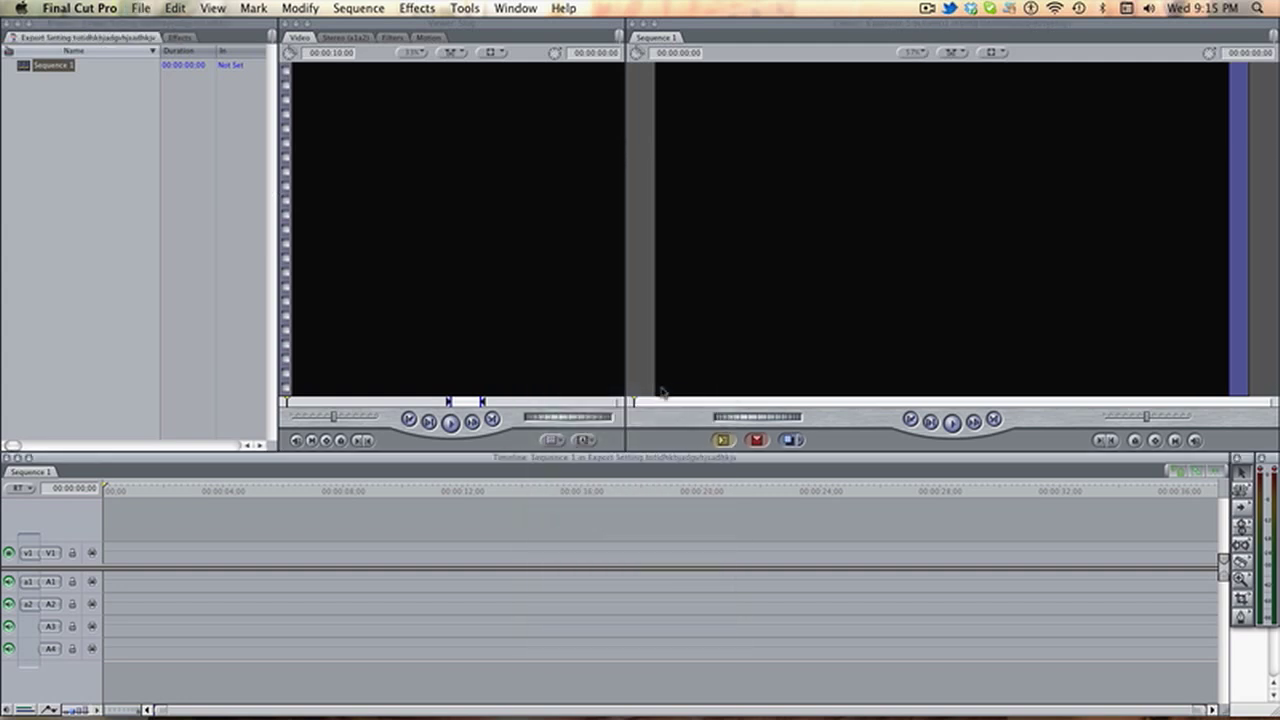
left_click(137, 8)
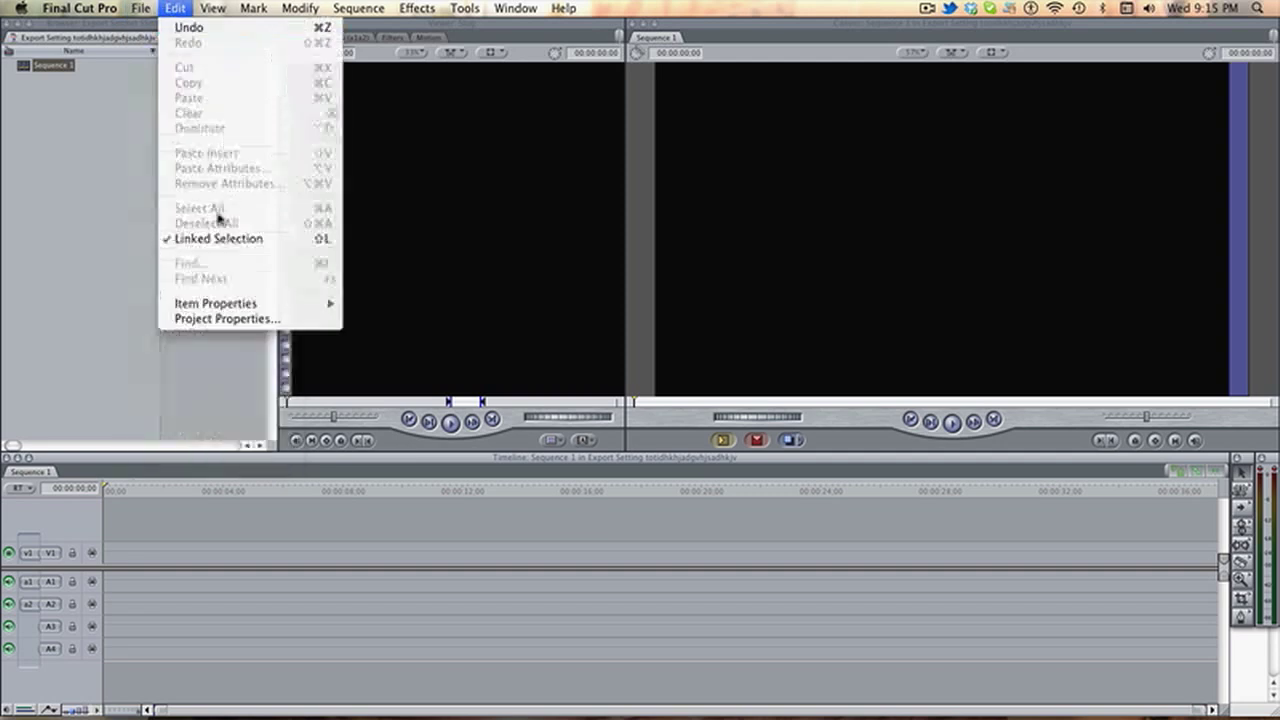
left_click(222, 374)
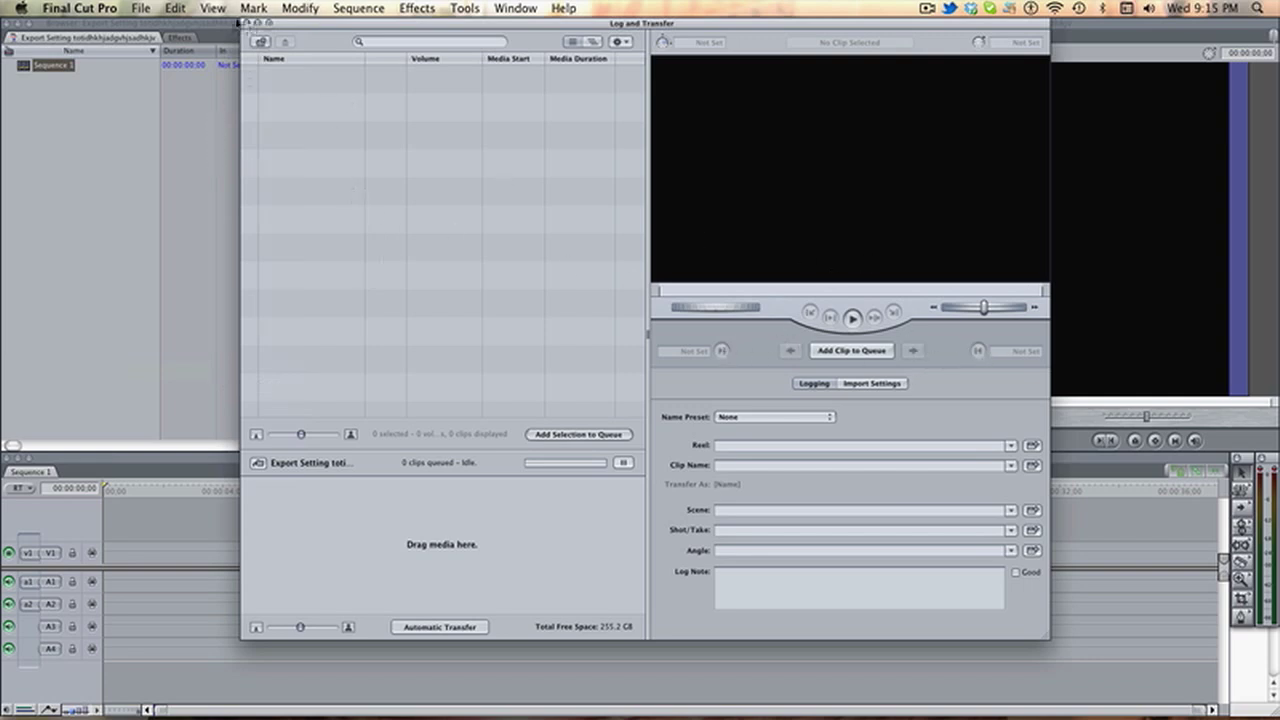
Close Log and Transfer and import 'Seatbelt 360 to air walk 360 AWSOME' from Montage clips > Skate 3 clips 2
left_click(246, 22)
left_click(141, 8)
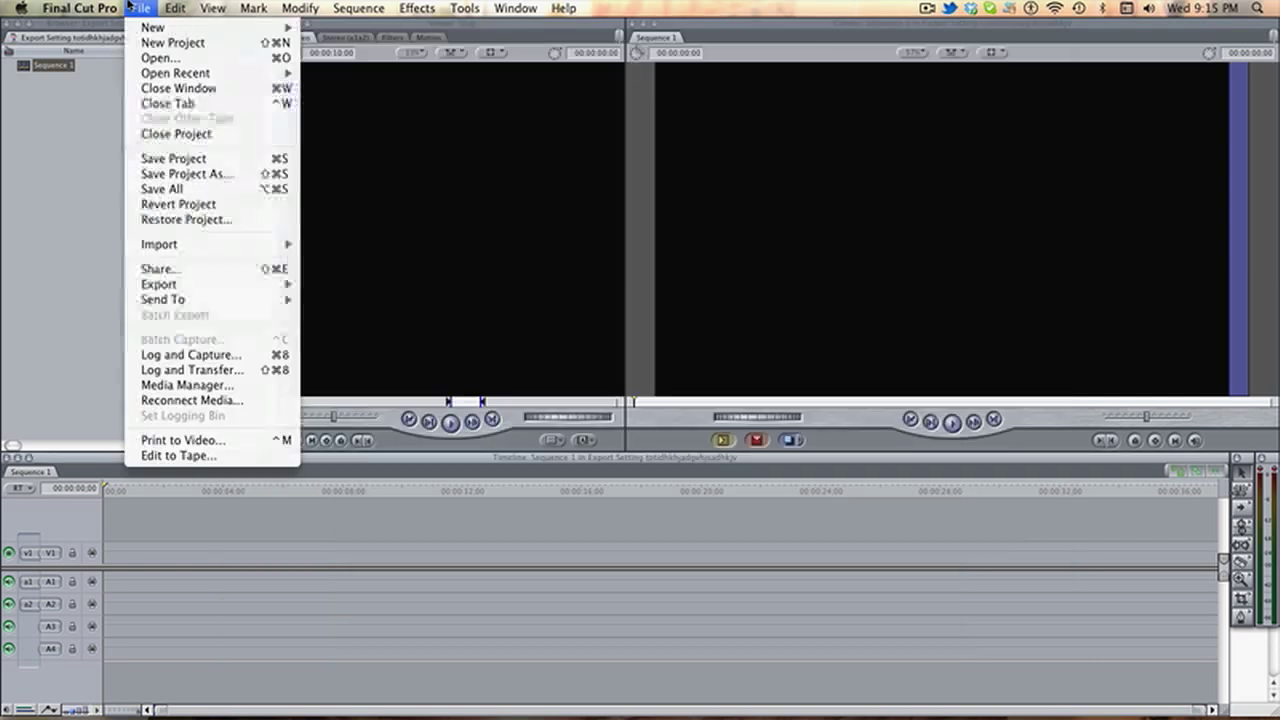
mouse_move(200, 244)
left_click(350, 246)
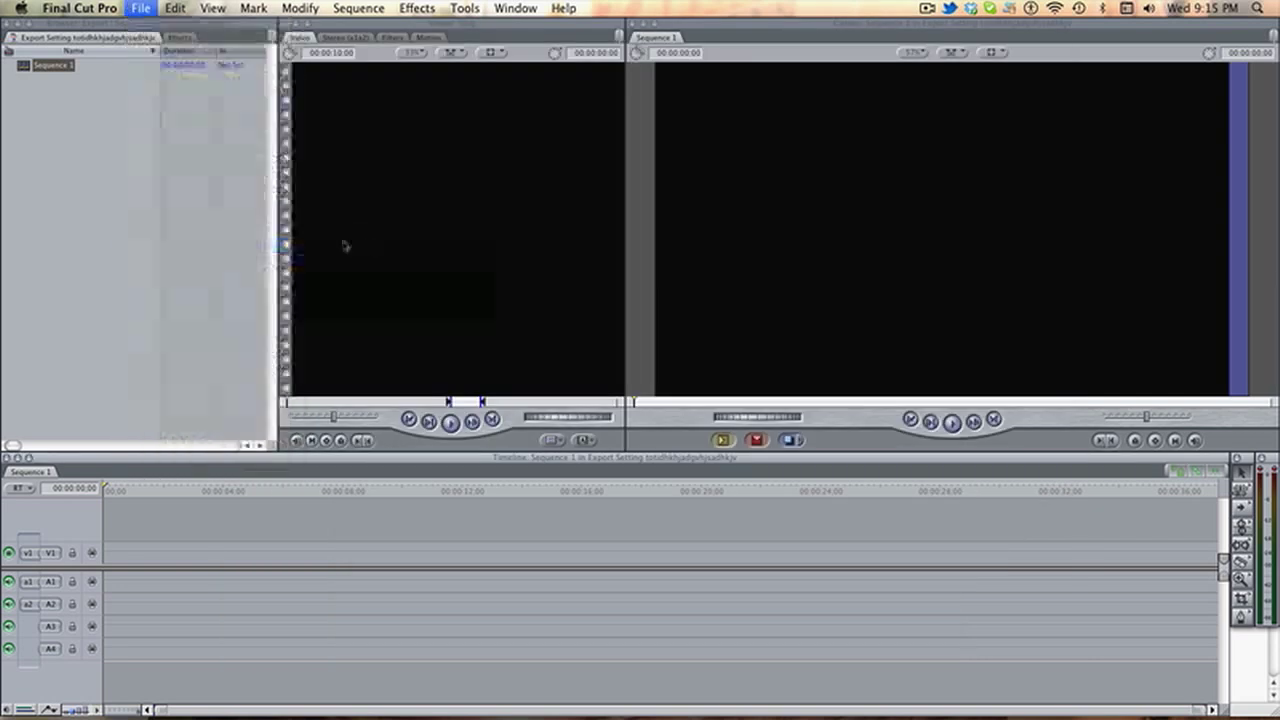
left_click(306, 209)
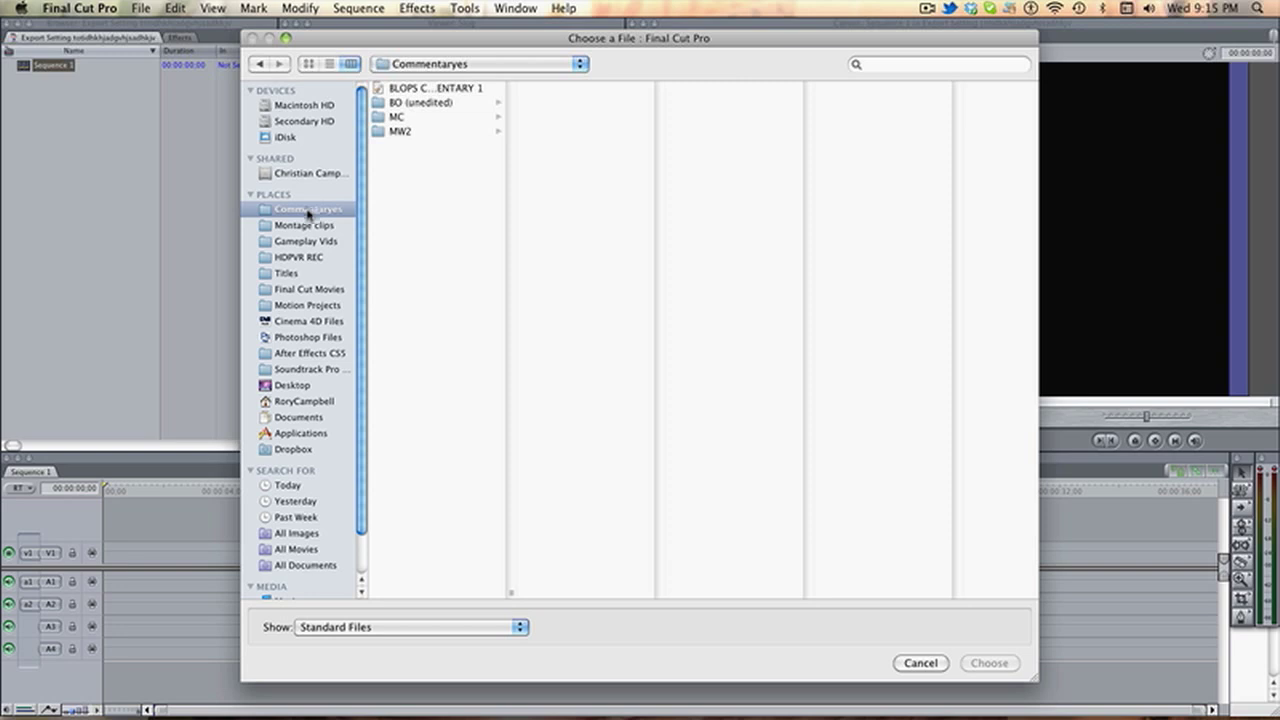
left_click(320, 230)
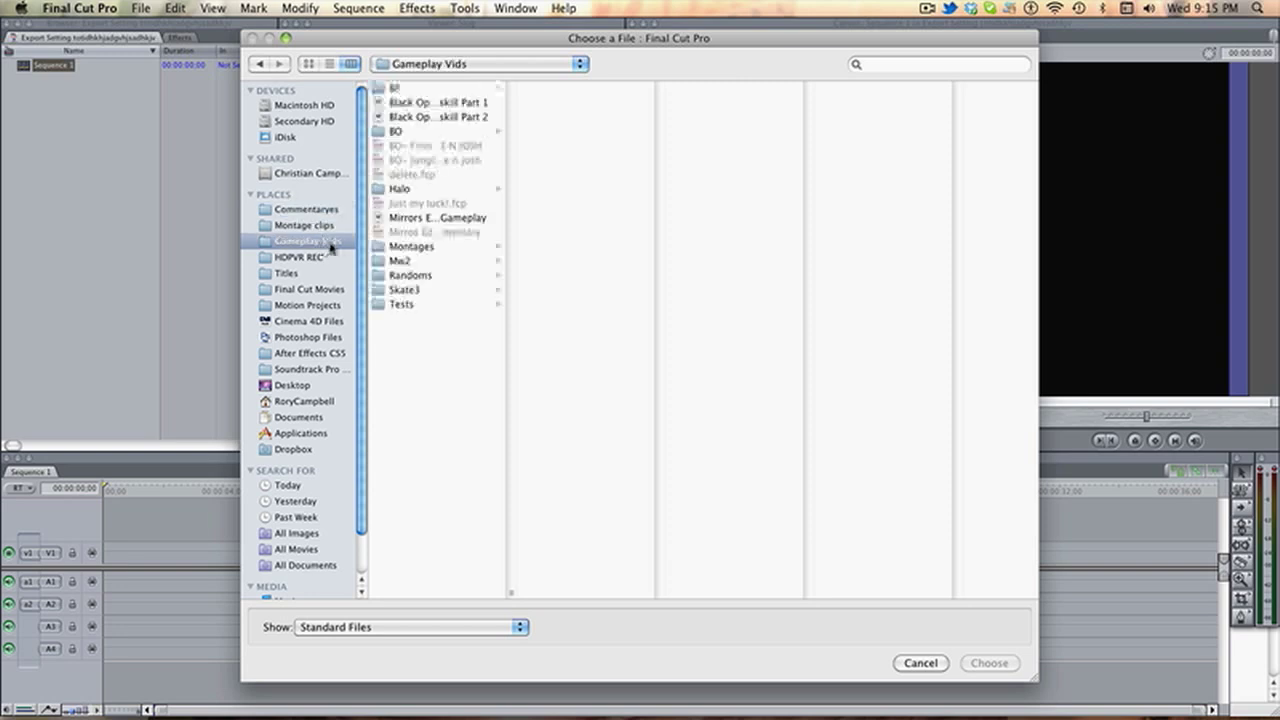
left_click(334, 257)
left_click(262, 226)
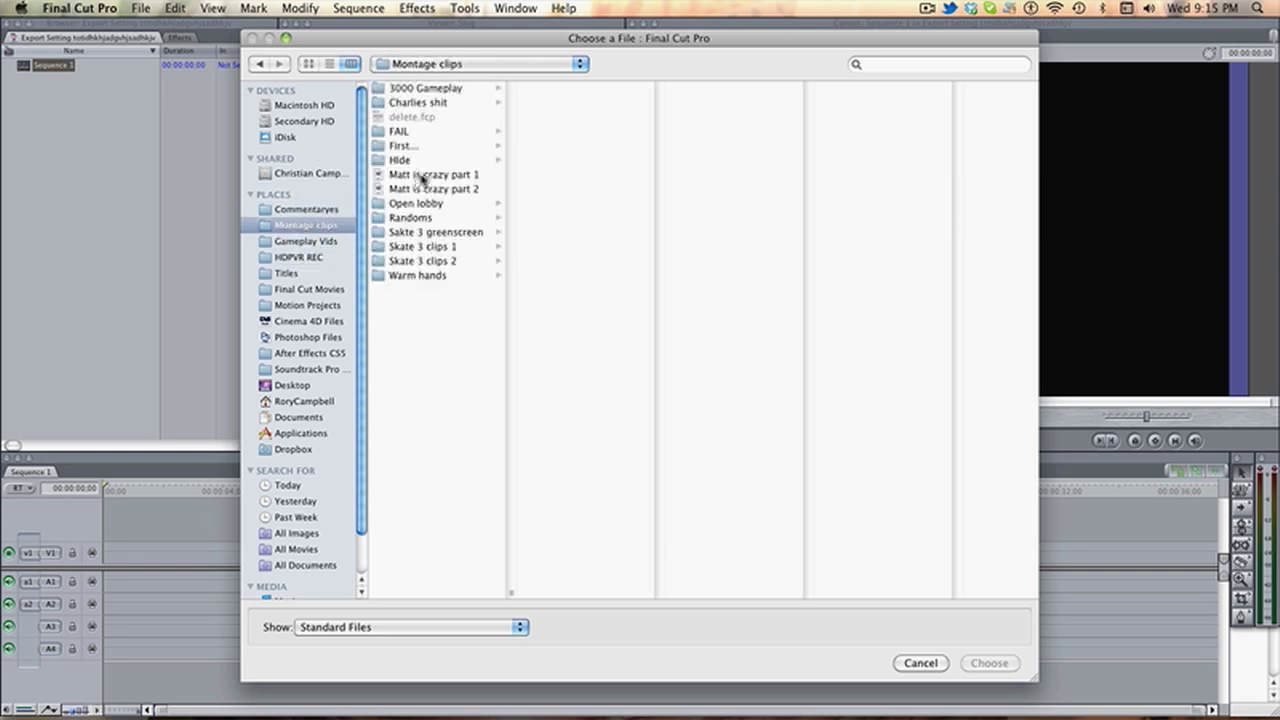
left_click(470, 261)
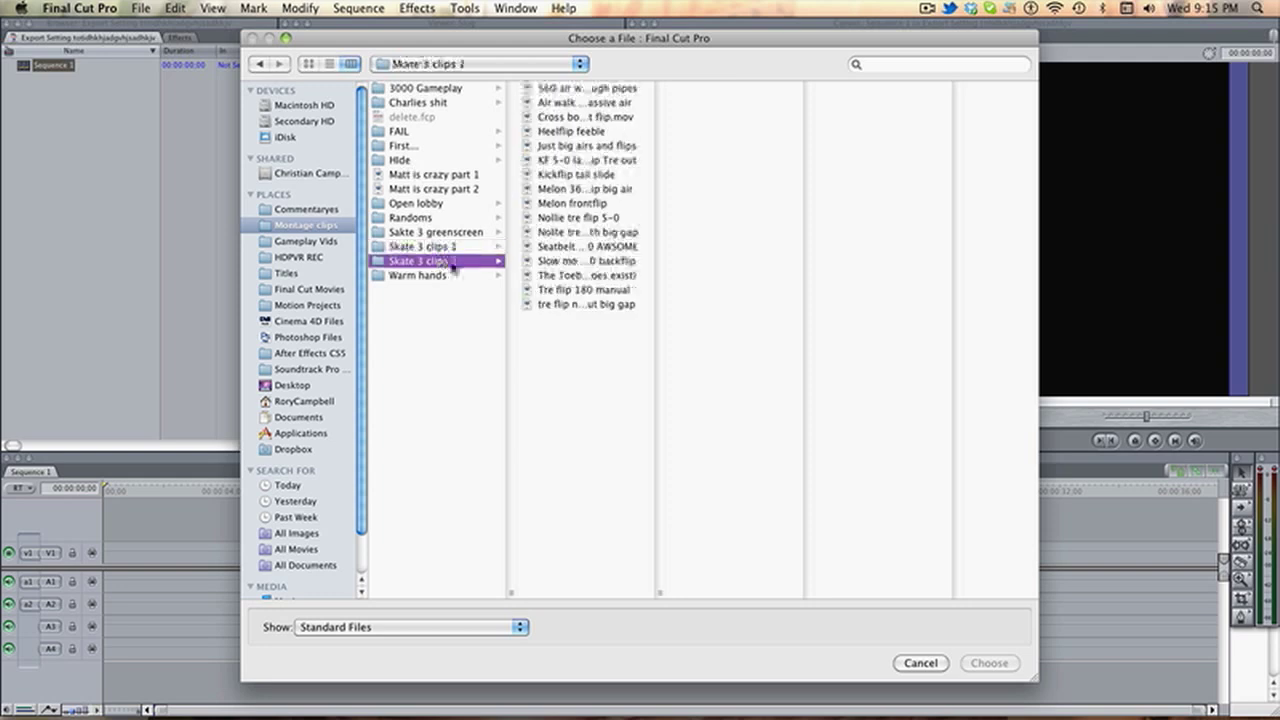
left_click(611, 260)
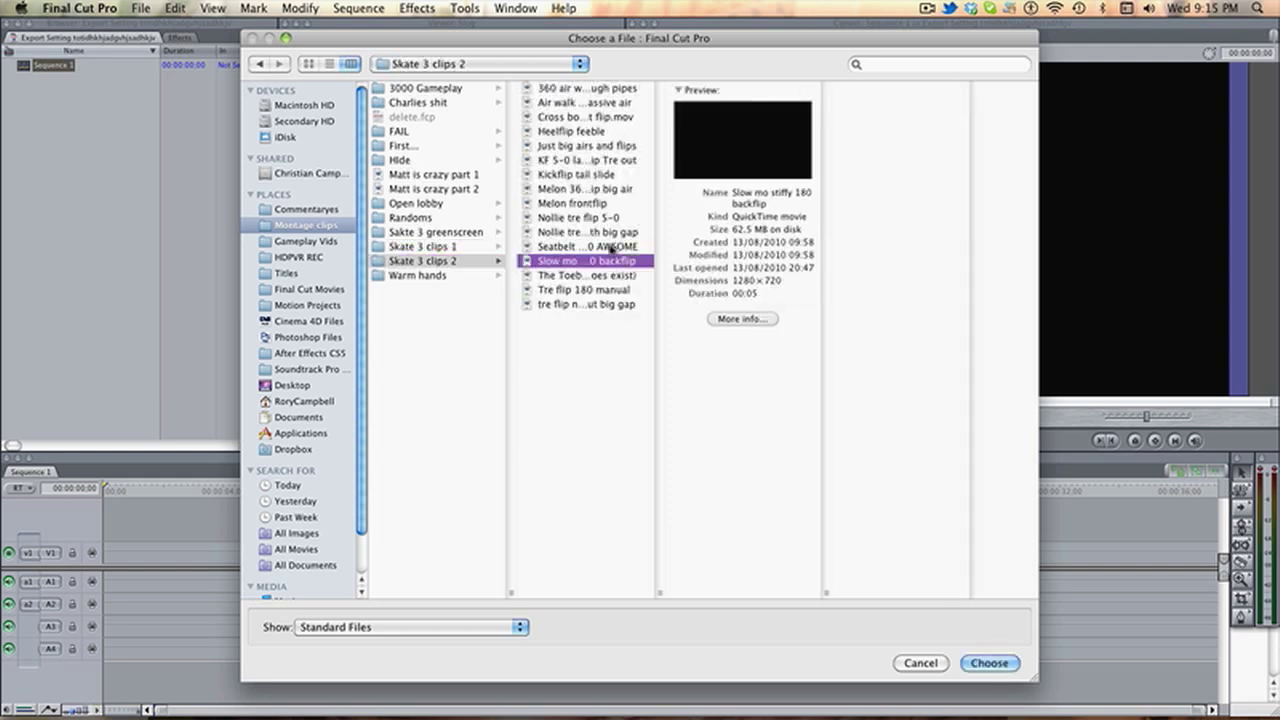
left_click(612, 247)
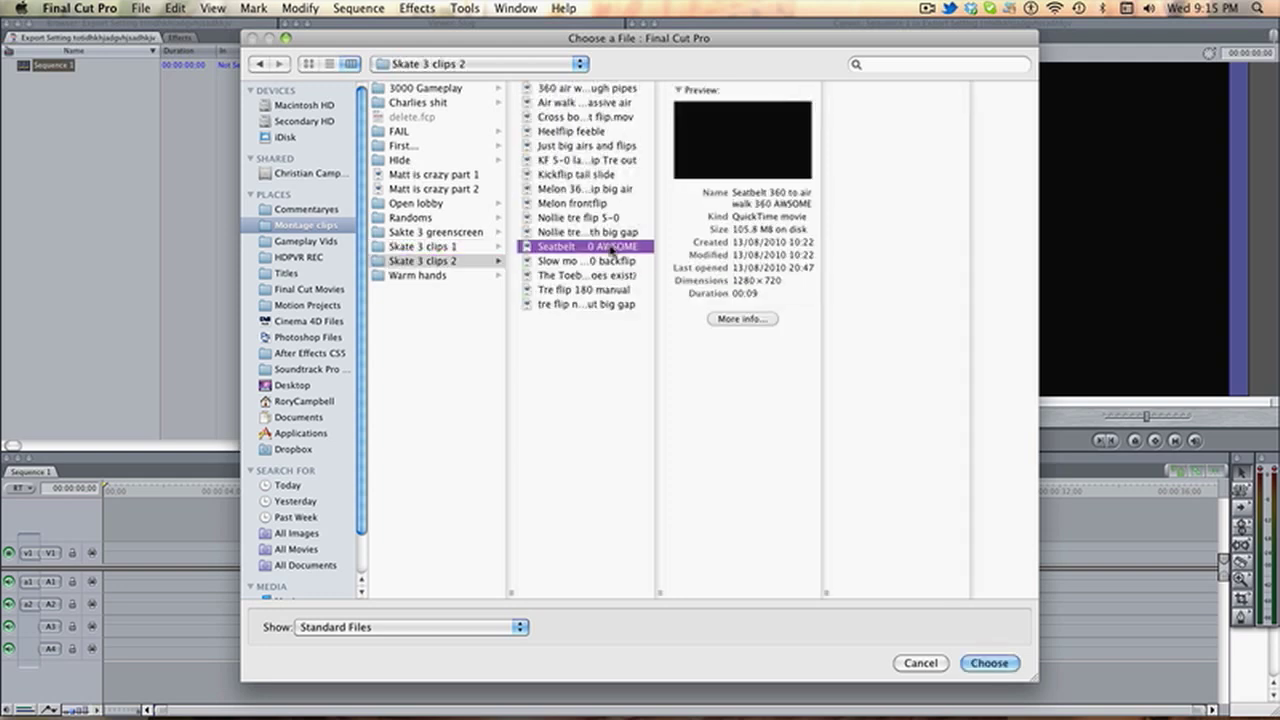
double_click(612, 248)
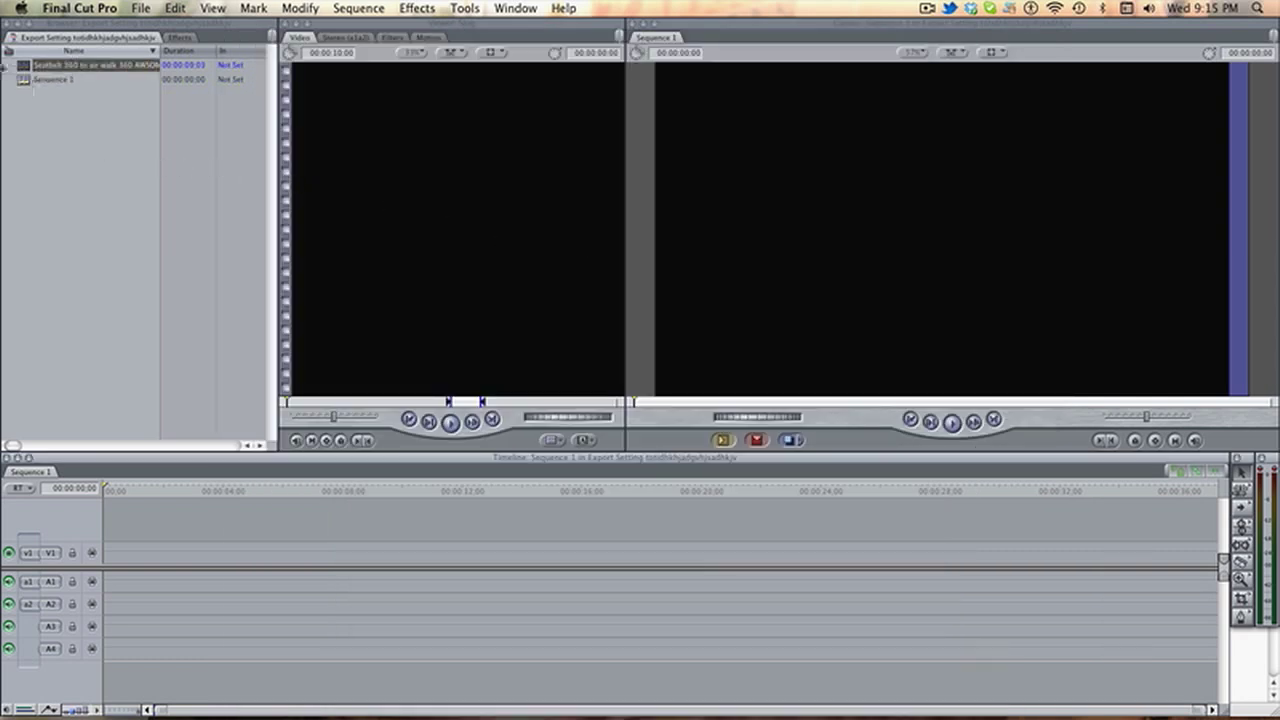
Place the Seatbelt clip in Sequence 1, match the sequence settings, and play it back
left_click_drag(32, 88, 112, 552)
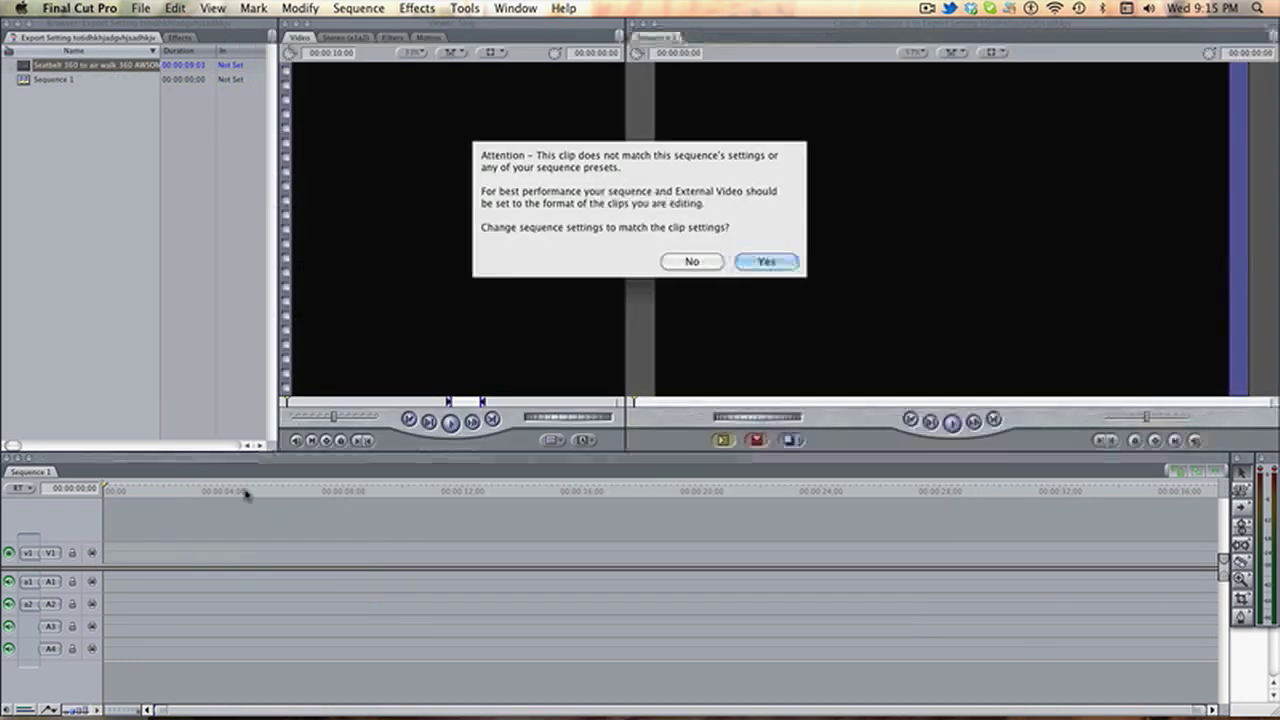
left_click(756, 264)
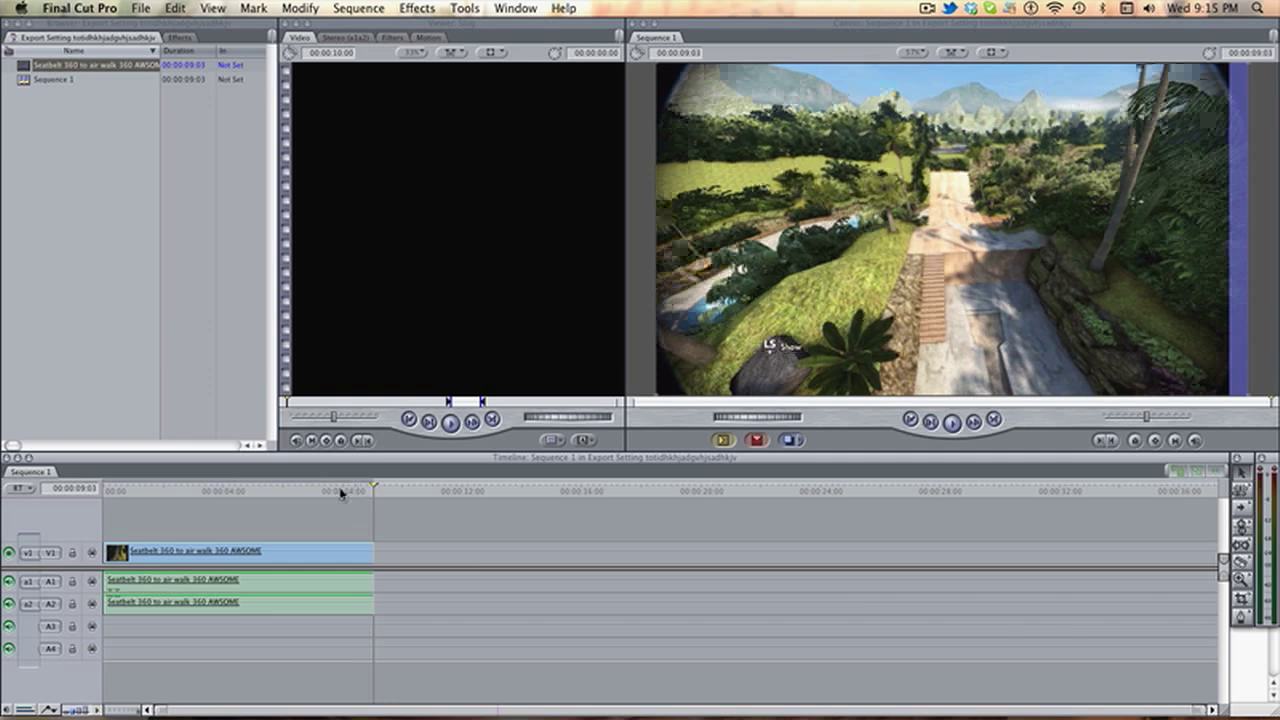
left_click_drag(337, 491, 57, 490)
key("space")
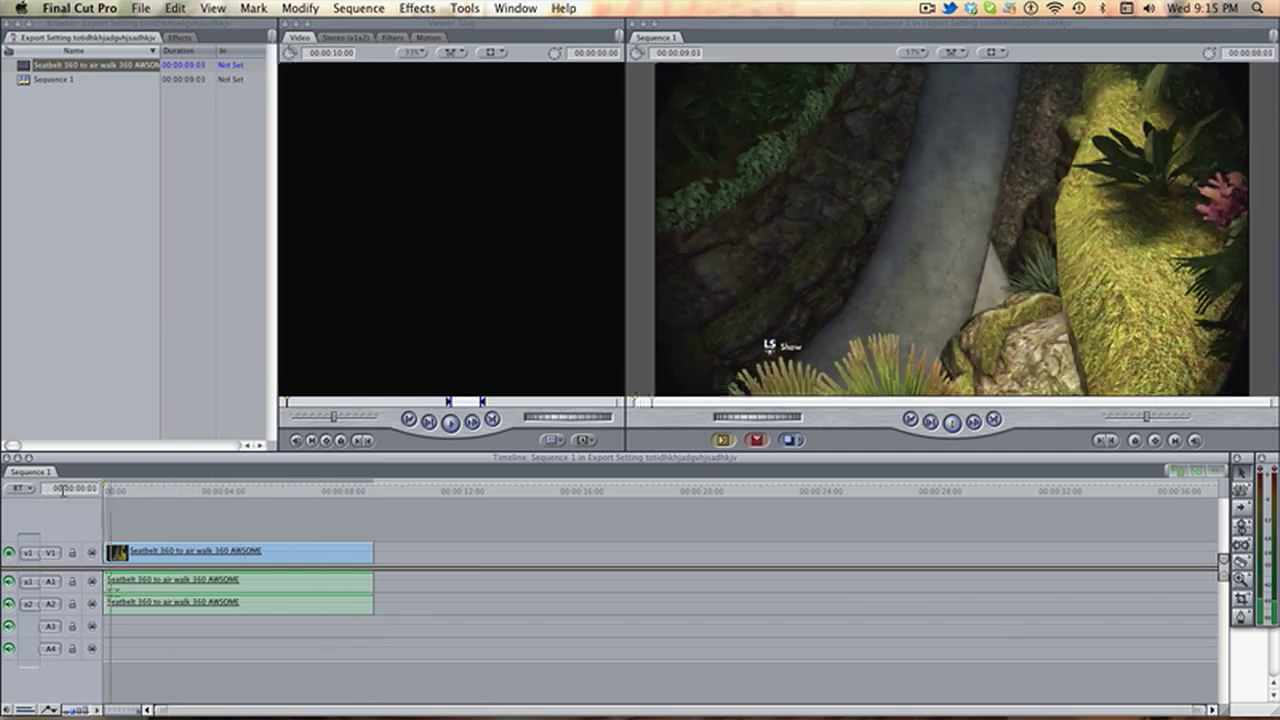
With the Razor Blade tool active, set the playhead at 00:00:01:02
left_click(128, 492)
key("b")
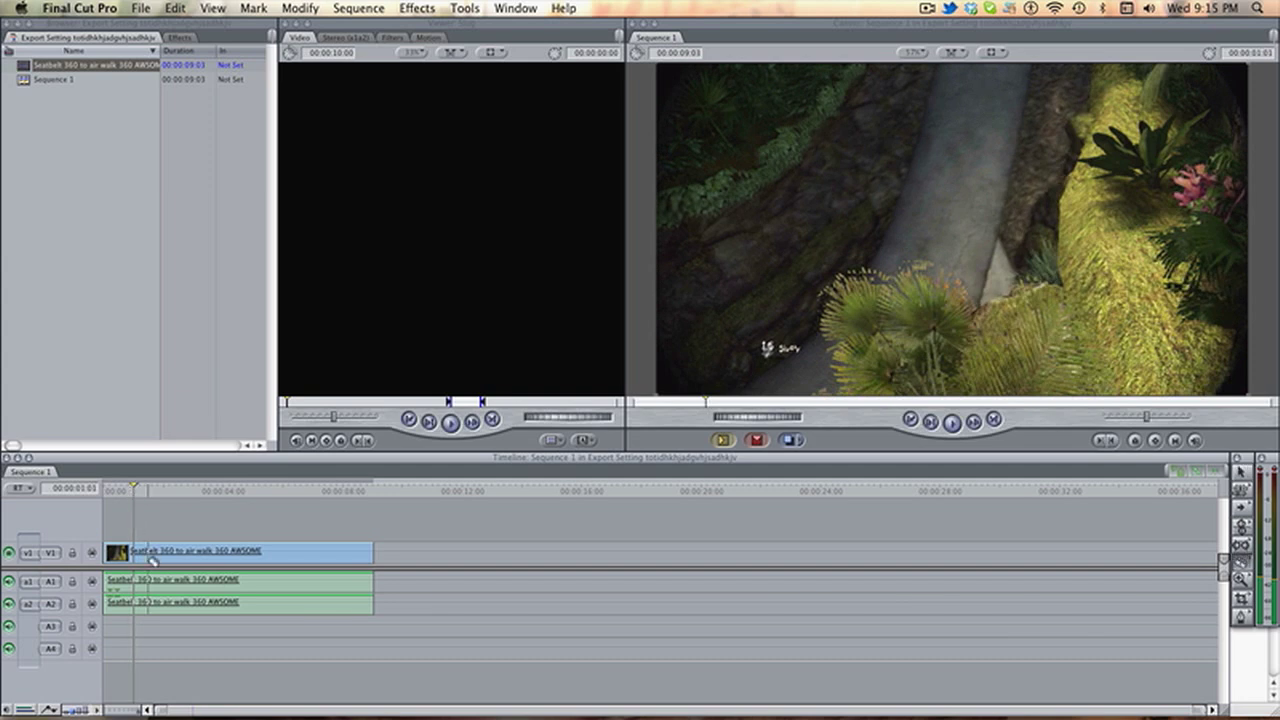
left_click(134, 491)
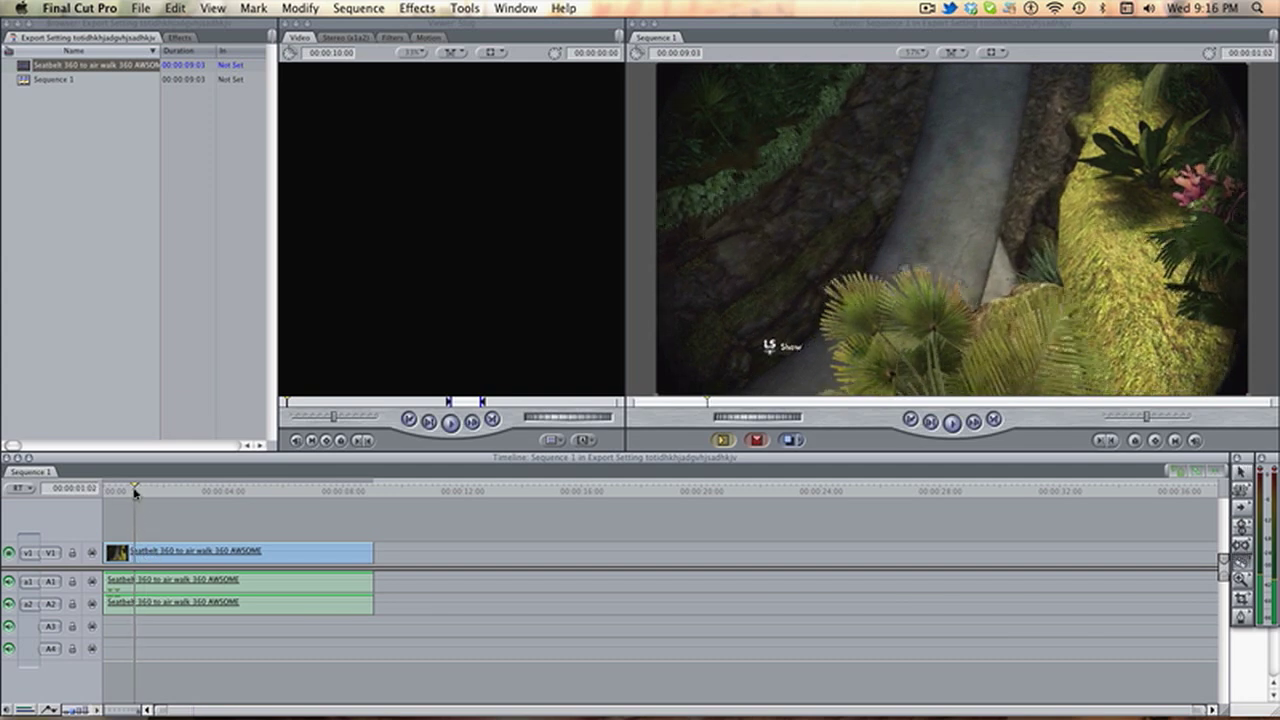
Razor the clip at the playhead, ripple-delete the opening piece, and review the trimmed sequence
left_click(136, 552)
key("a")
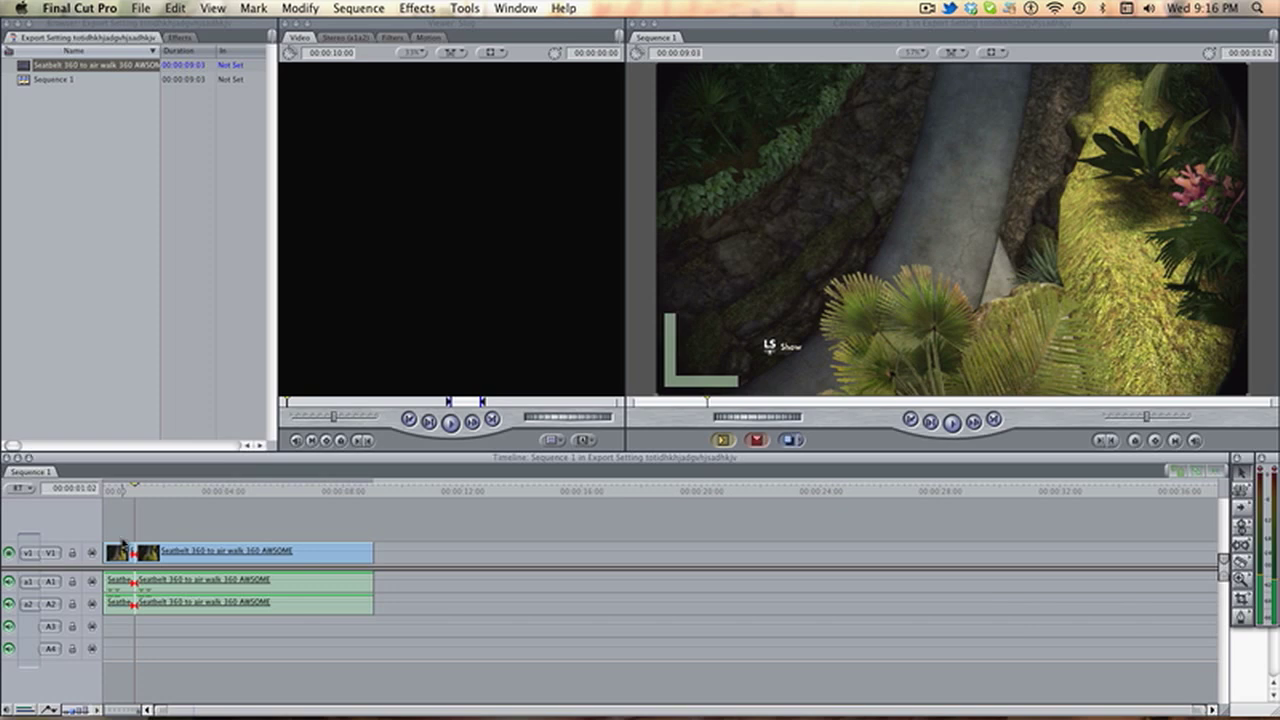
left_click(122, 551)
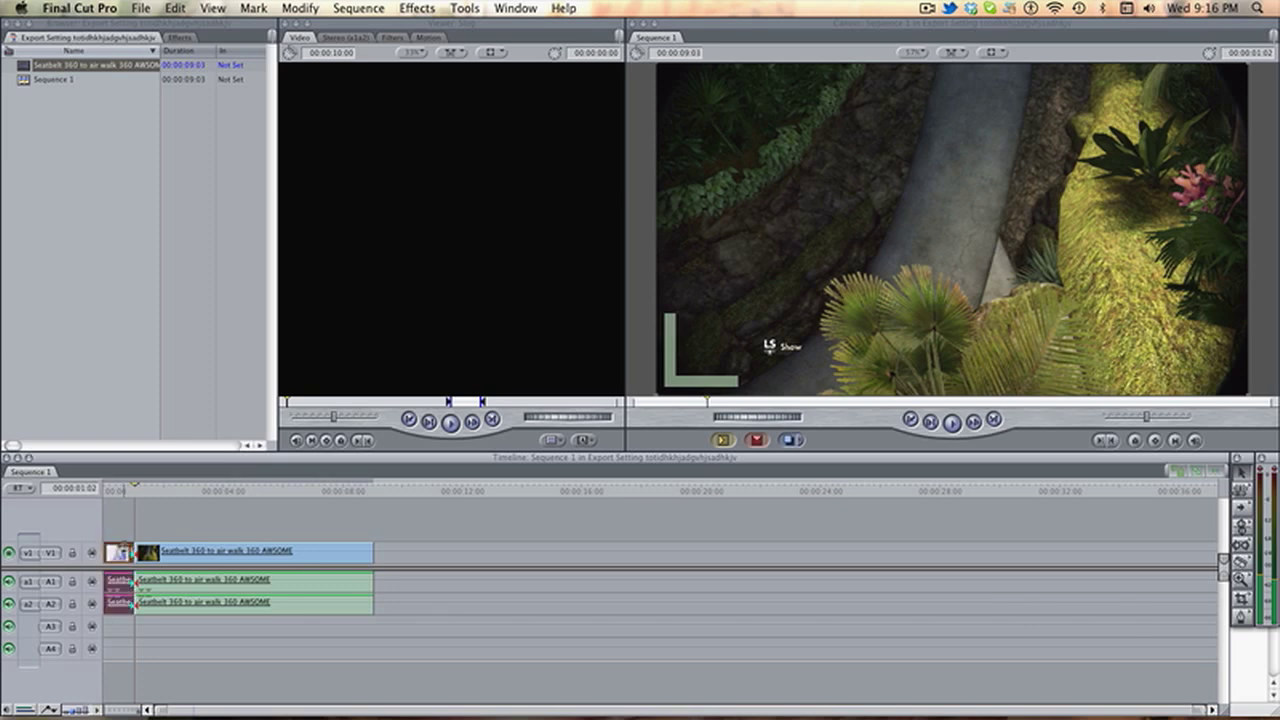
key("shift+Delete")
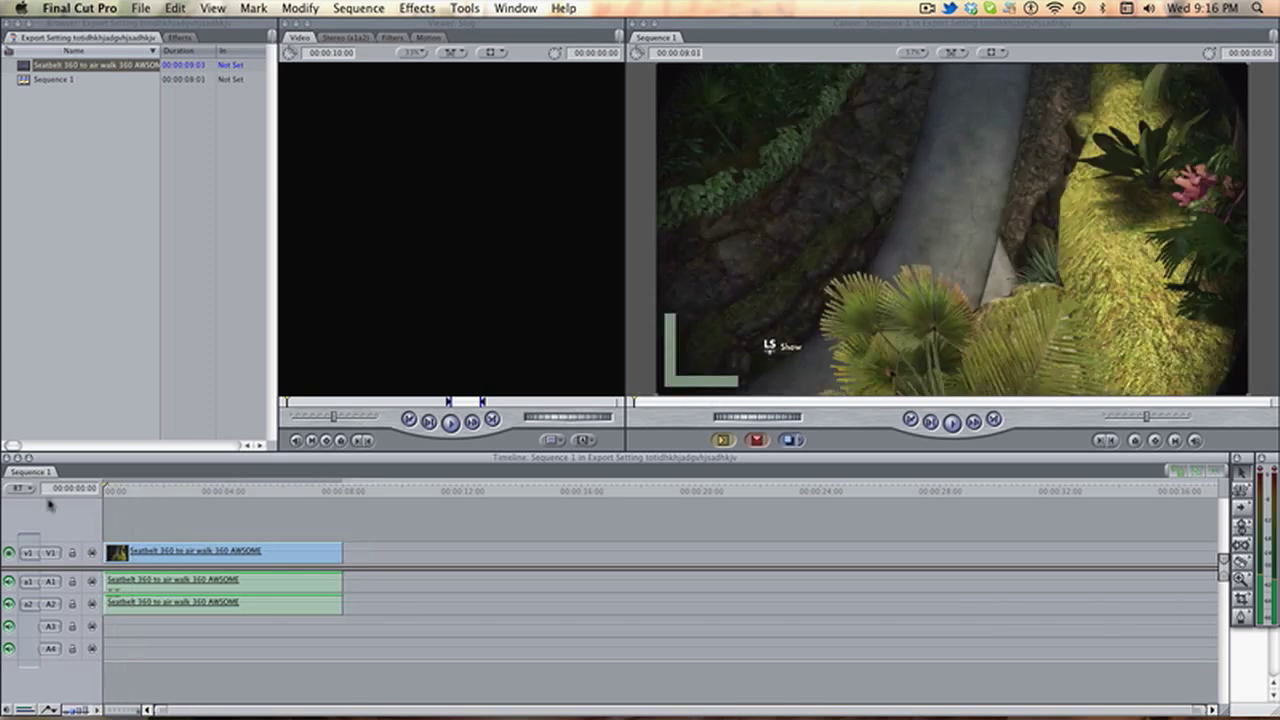
key("space")
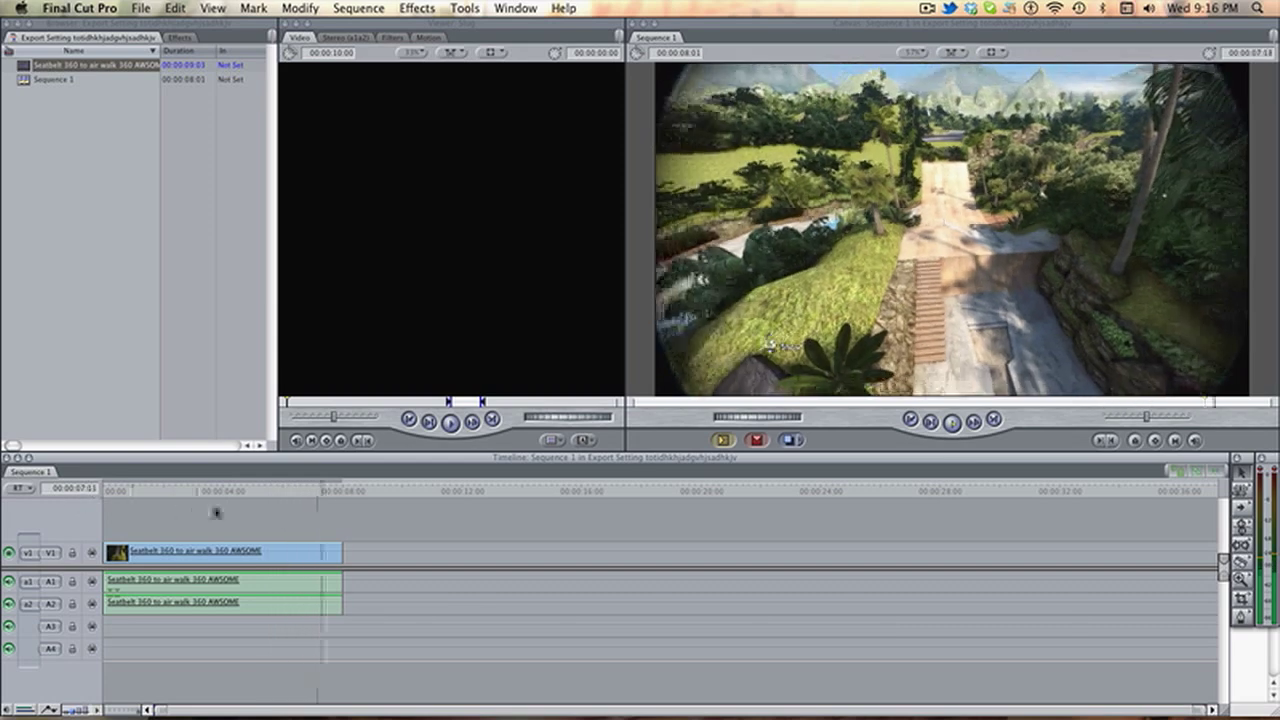
key("F10")
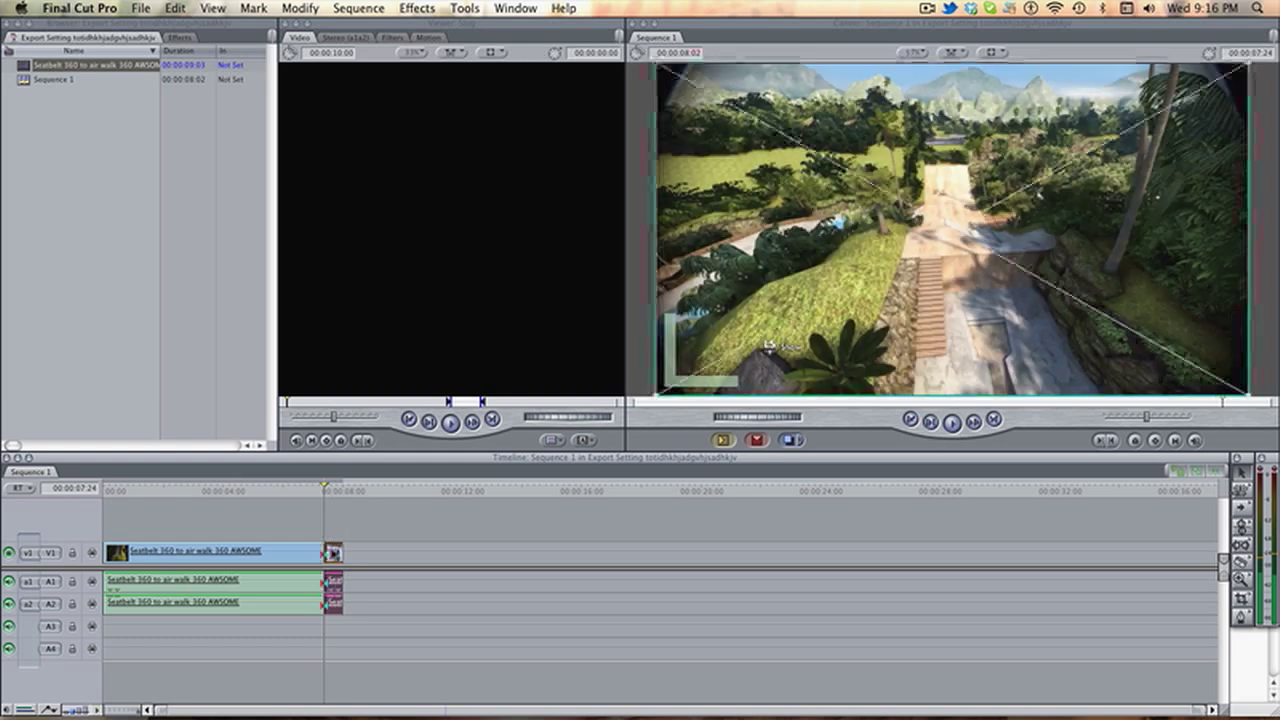
key("ctrl+z")
Apply Color Corrector 3-way to the V1 clip and bring up its controls
left_click(180, 37)
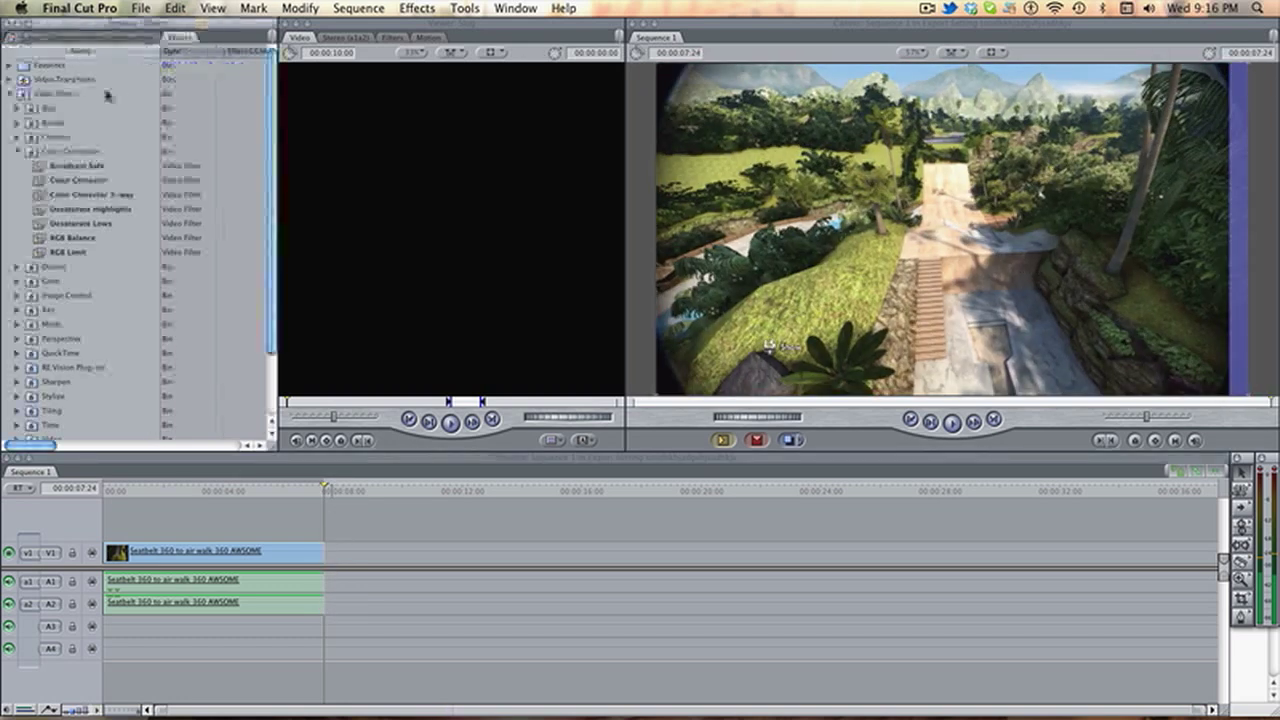
left_click(40, 194)
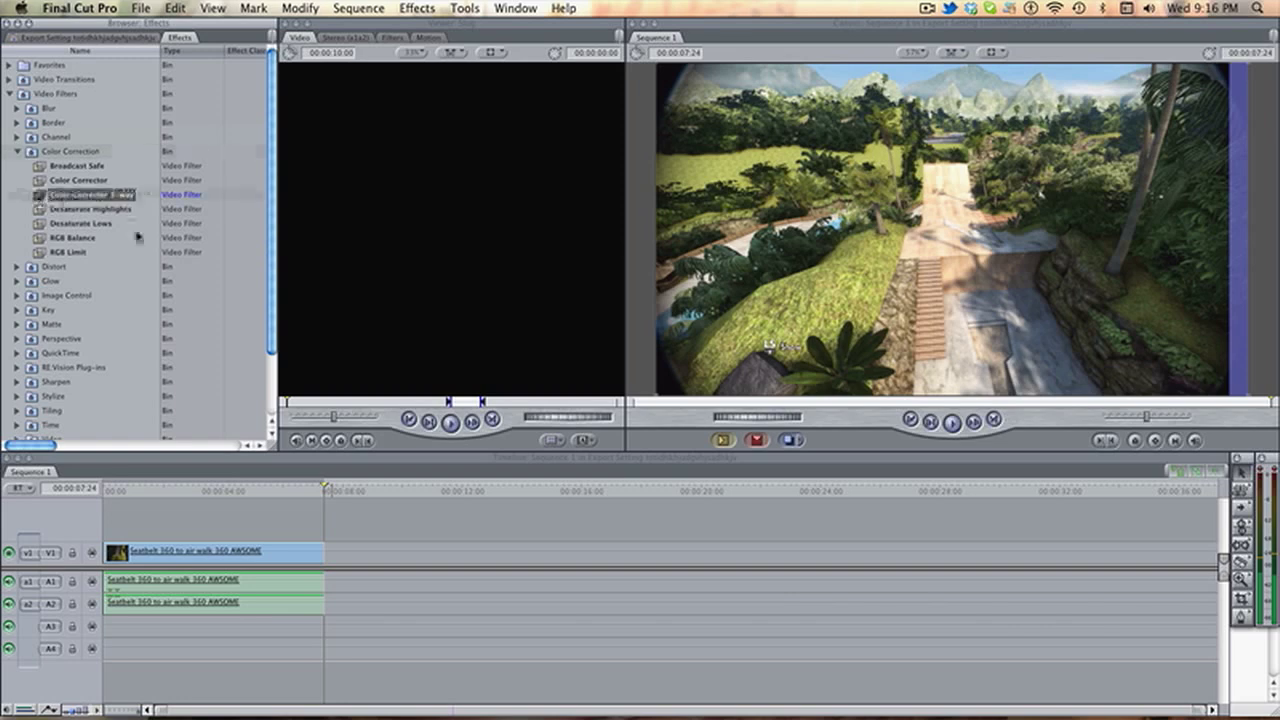
left_click_drag(138, 237, 280, 551)
double_click(280, 551)
left_click(287, 487)
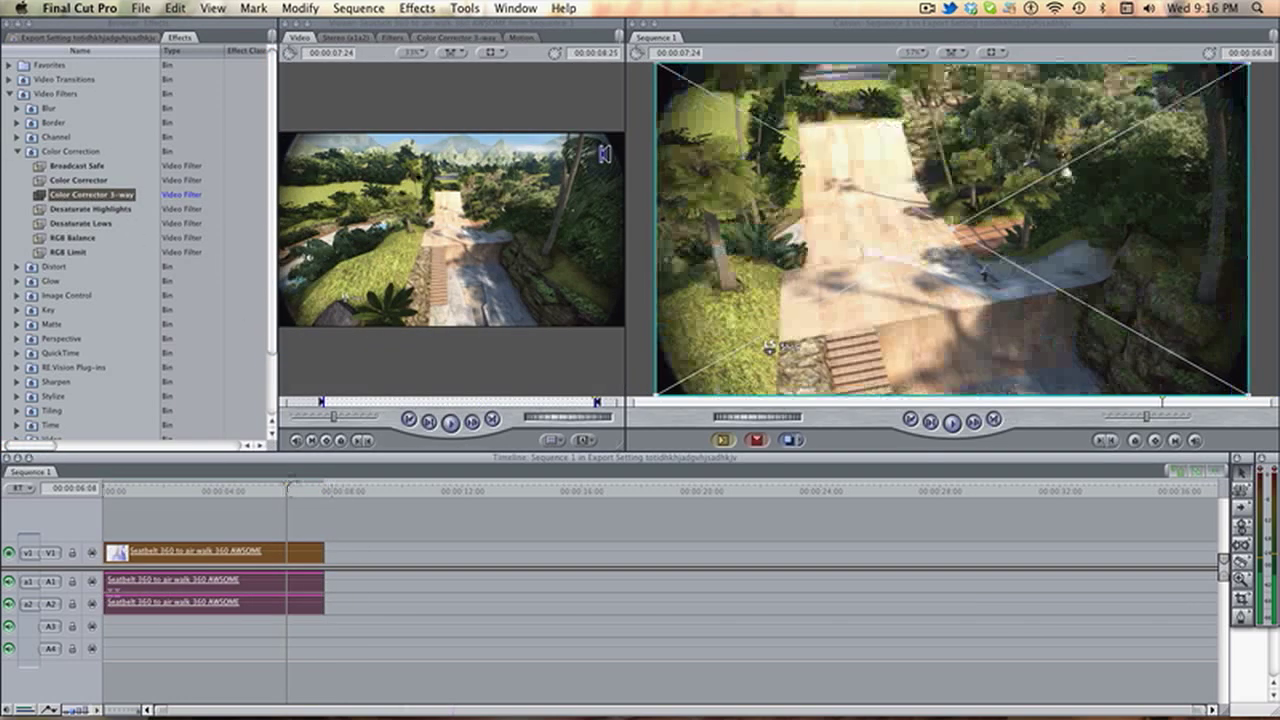
left_click(456, 37)
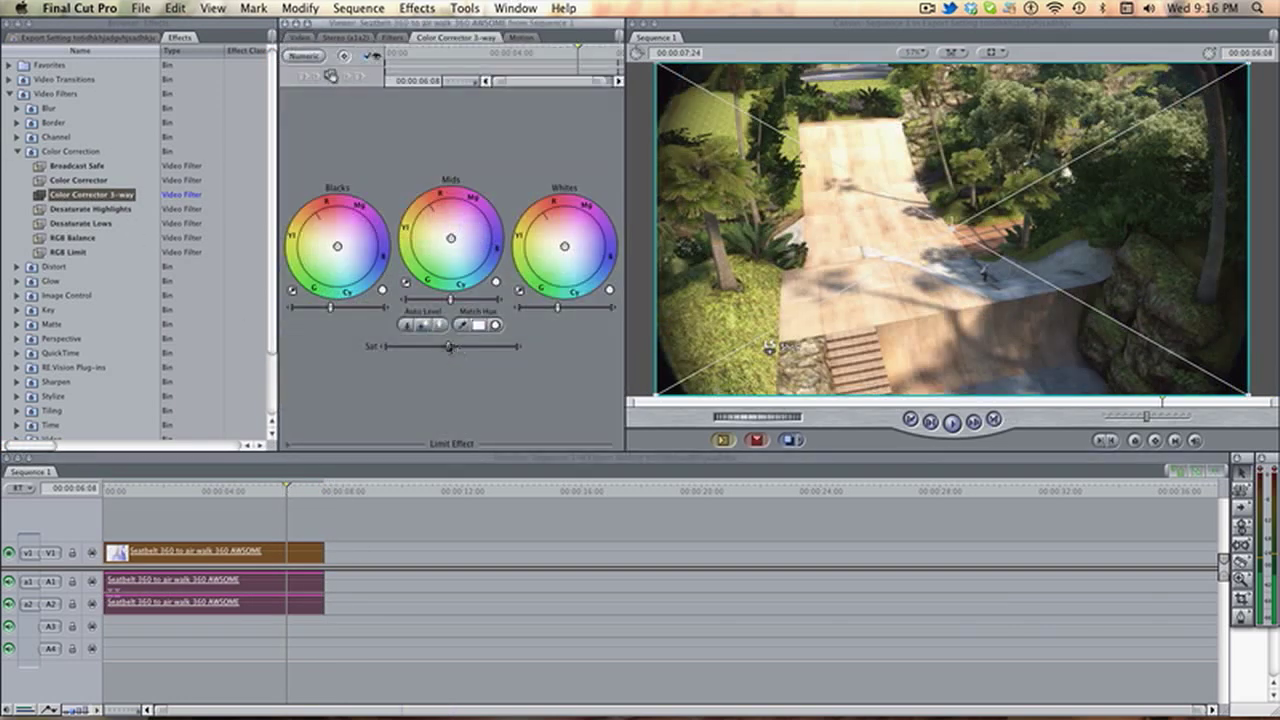
Boost saturation to near maximum, adjust blacks and mids, and review playback from the start
left_click_drag(443, 347, 469, 347)
left_click_drag(330, 307, 327, 308)
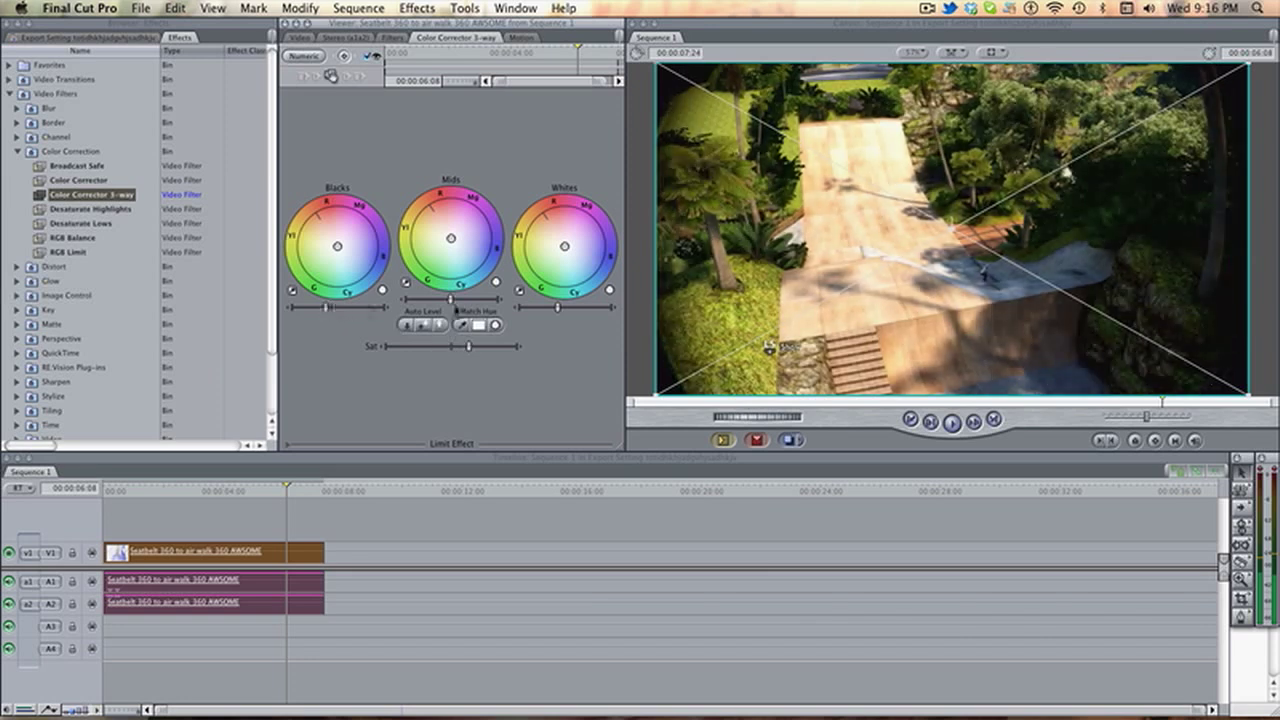
left_click_drag(451, 299, 454, 299)
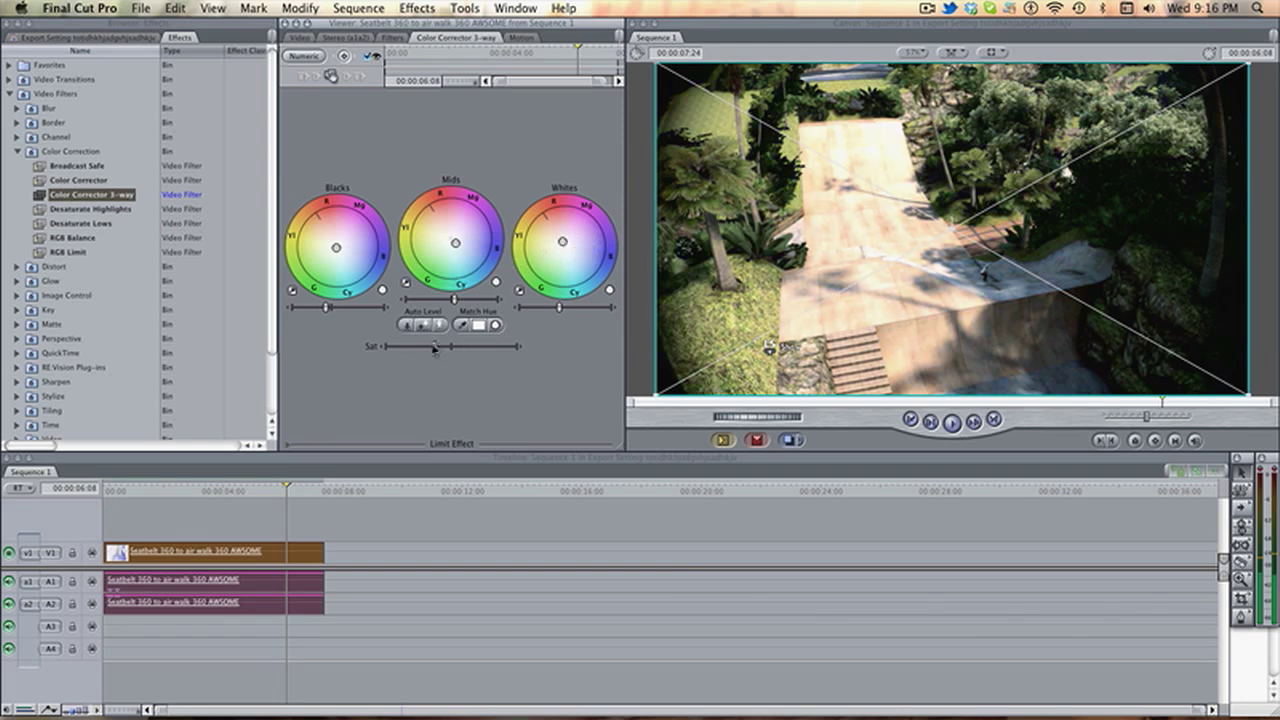
left_click_drag(324, 307, 320, 308)
left_click_drag(237, 498, 214, 492)
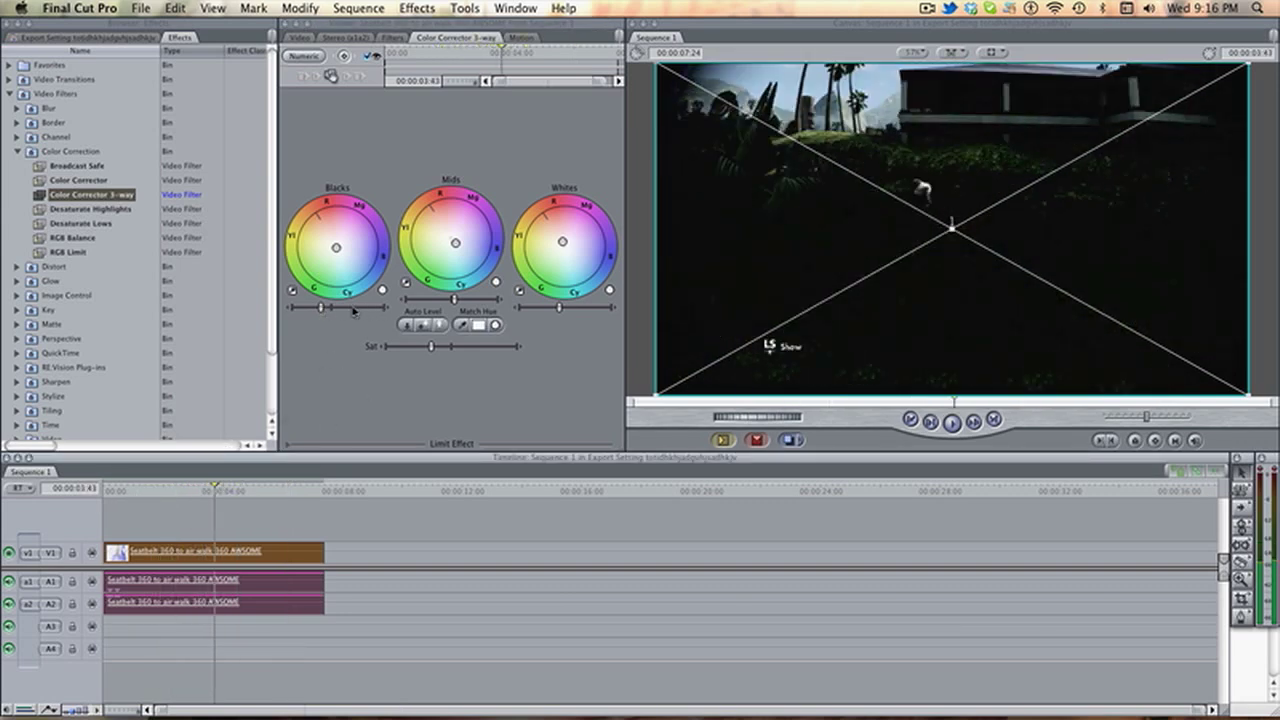
left_click_drag(326, 309, 329, 308)
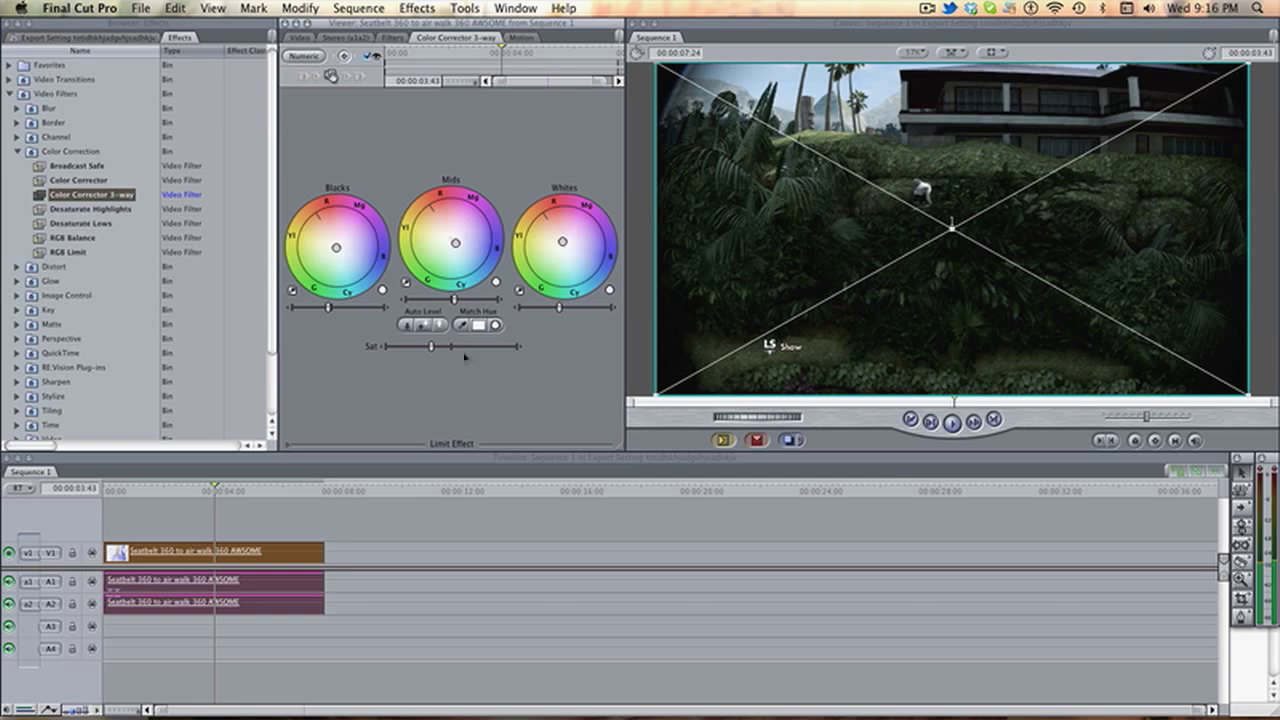
left_click_drag(465, 346, 528, 345)
left_click_drag(190, 488, 111, 485)
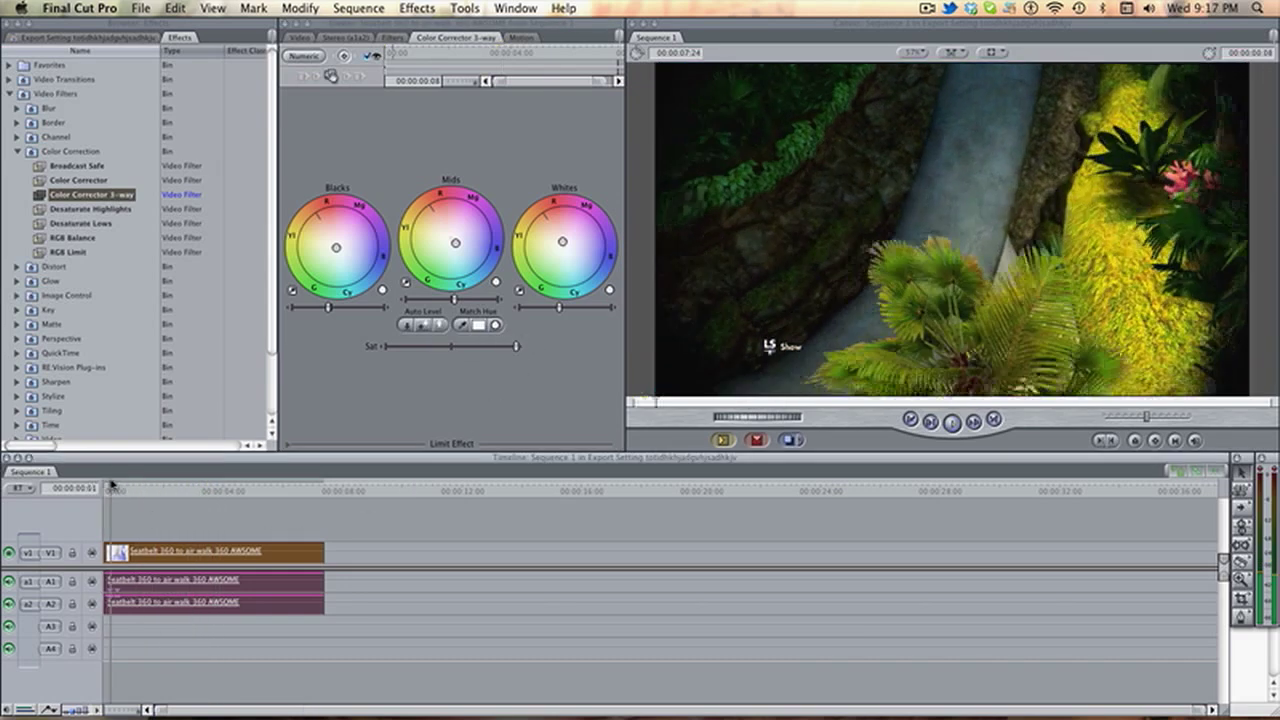
key("space")
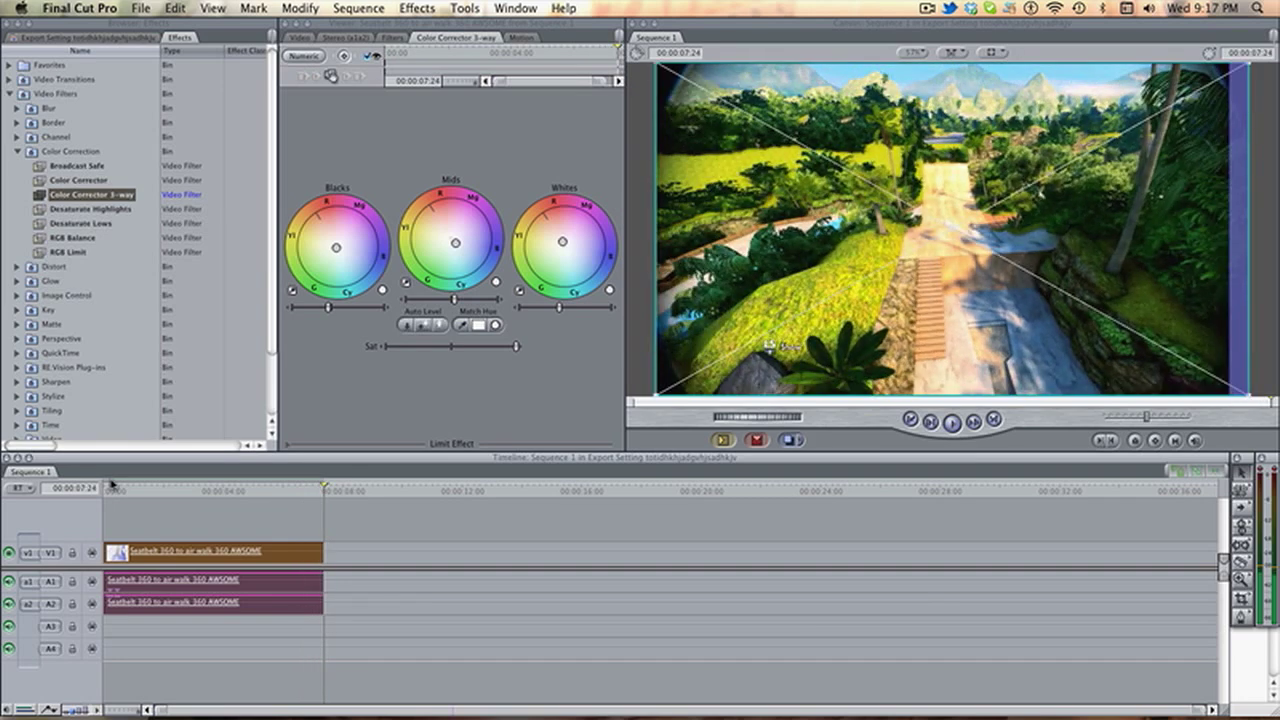
left_click(240, 491)
key("Home")
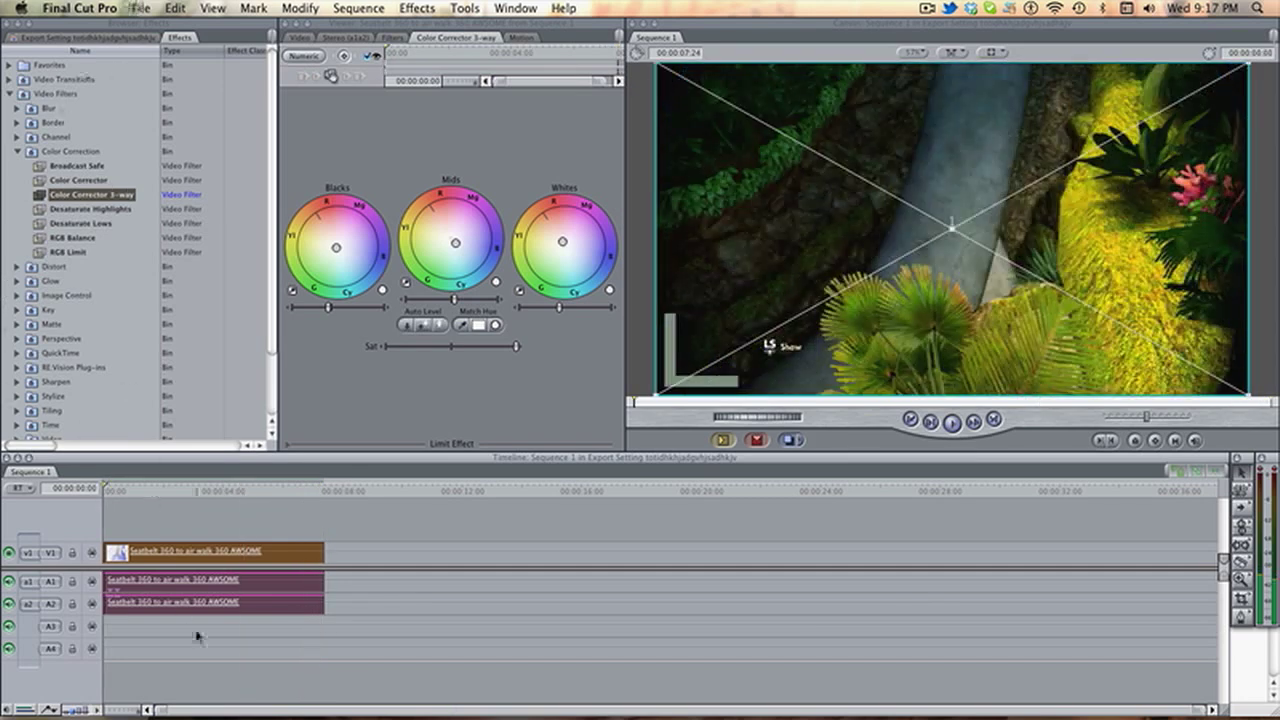
Deselect the timeline clips and start a QuickTime Conversion export of the sequence
left_click(181, 504)
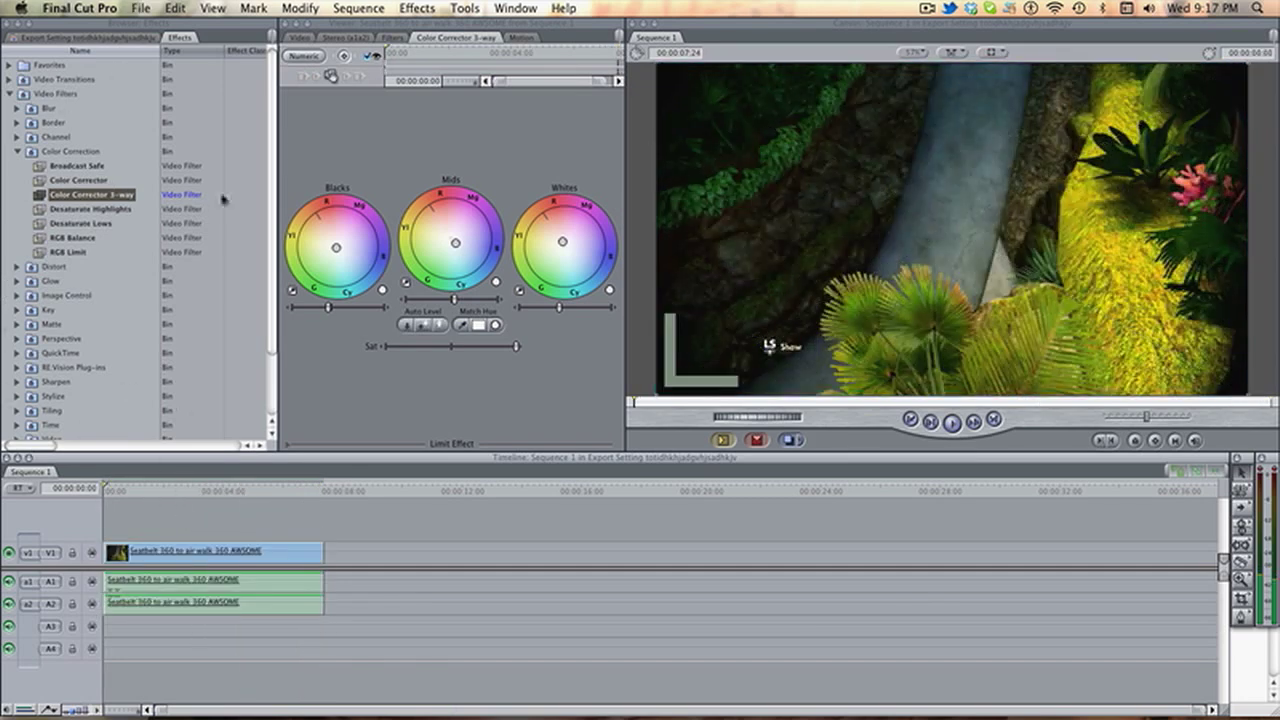
left_click(143, 6)
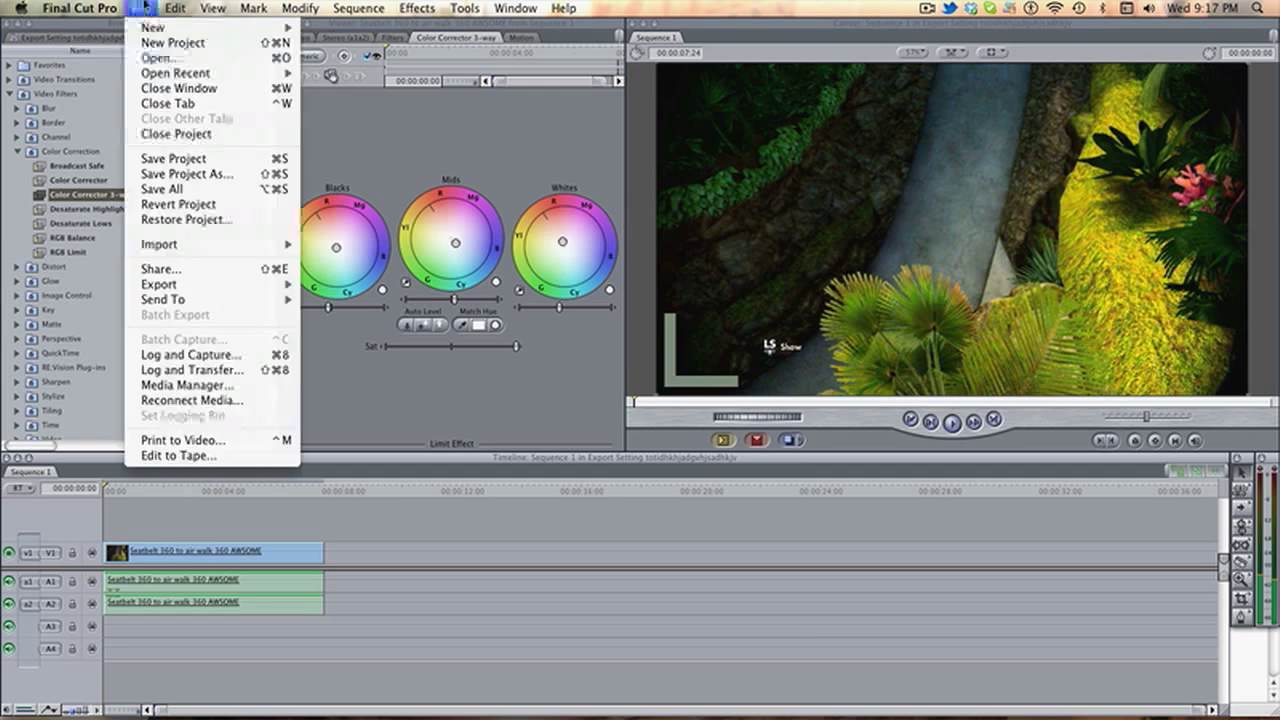
mouse_move(160, 285)
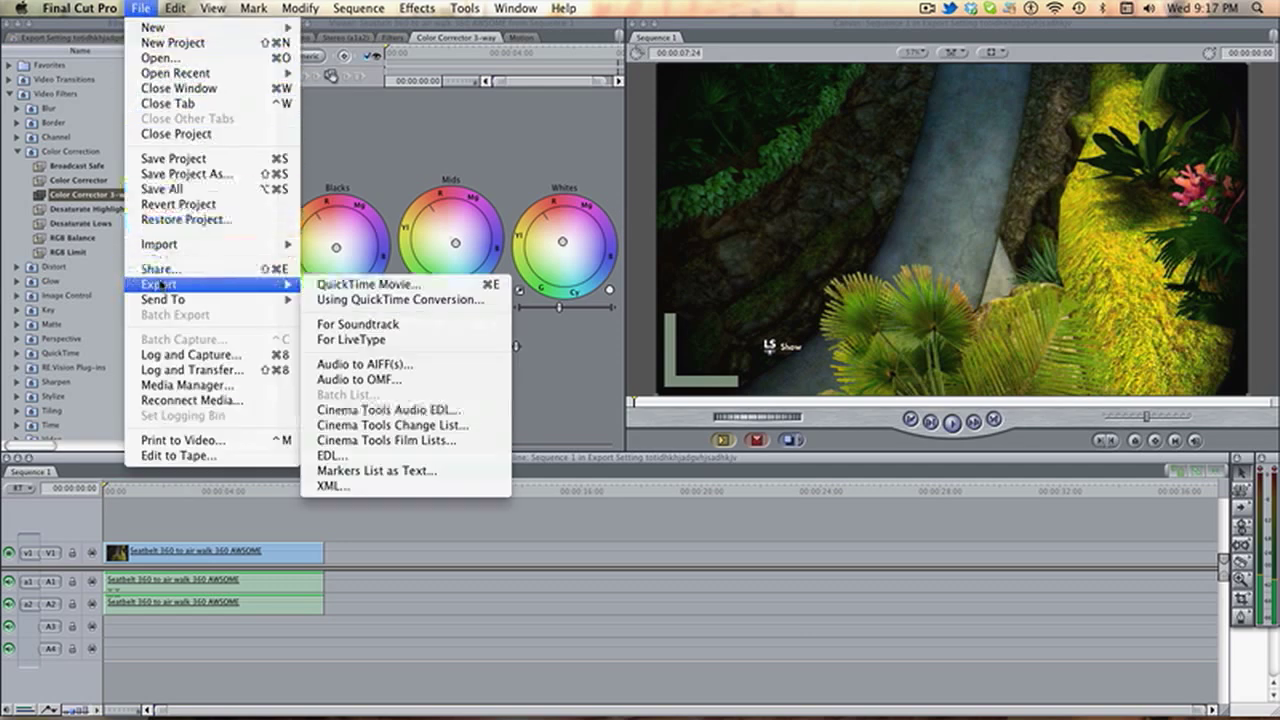
left_click(363, 299)
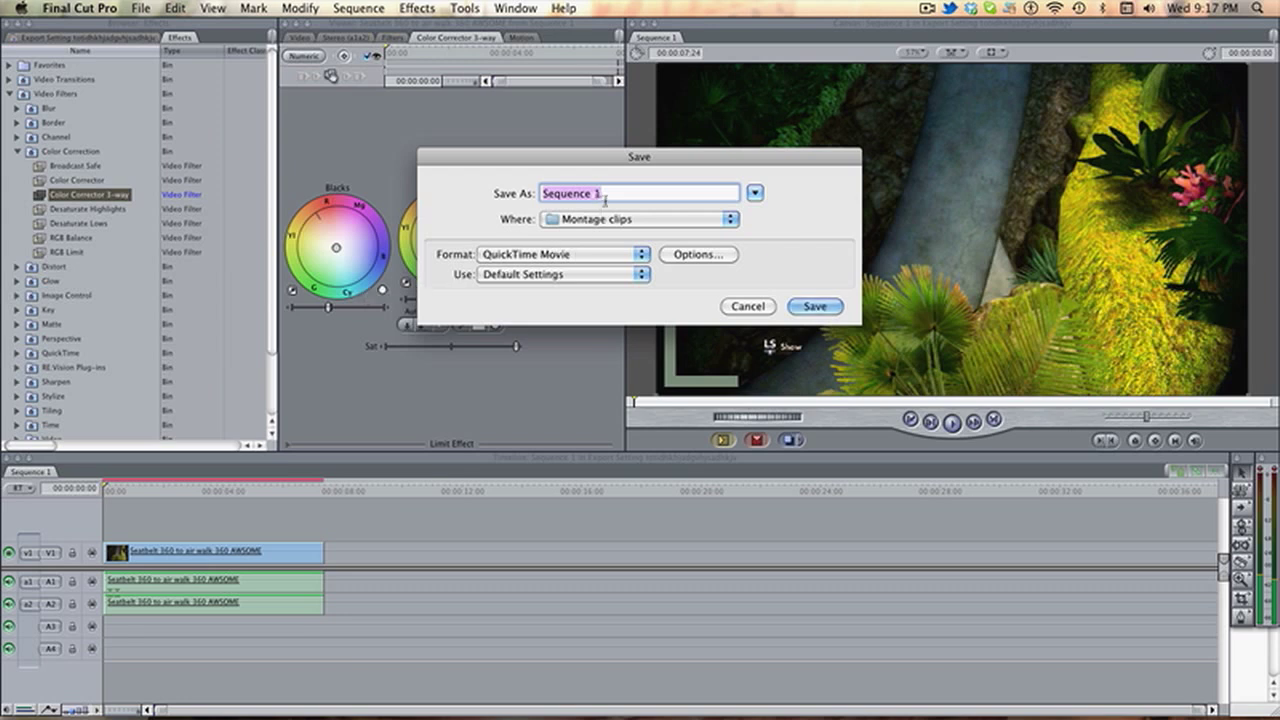
Name the export with a gibberish file name in Gameplay Vids, keeping QuickTime Movie with Default Settings
type("tdsihhglfjidsakl")
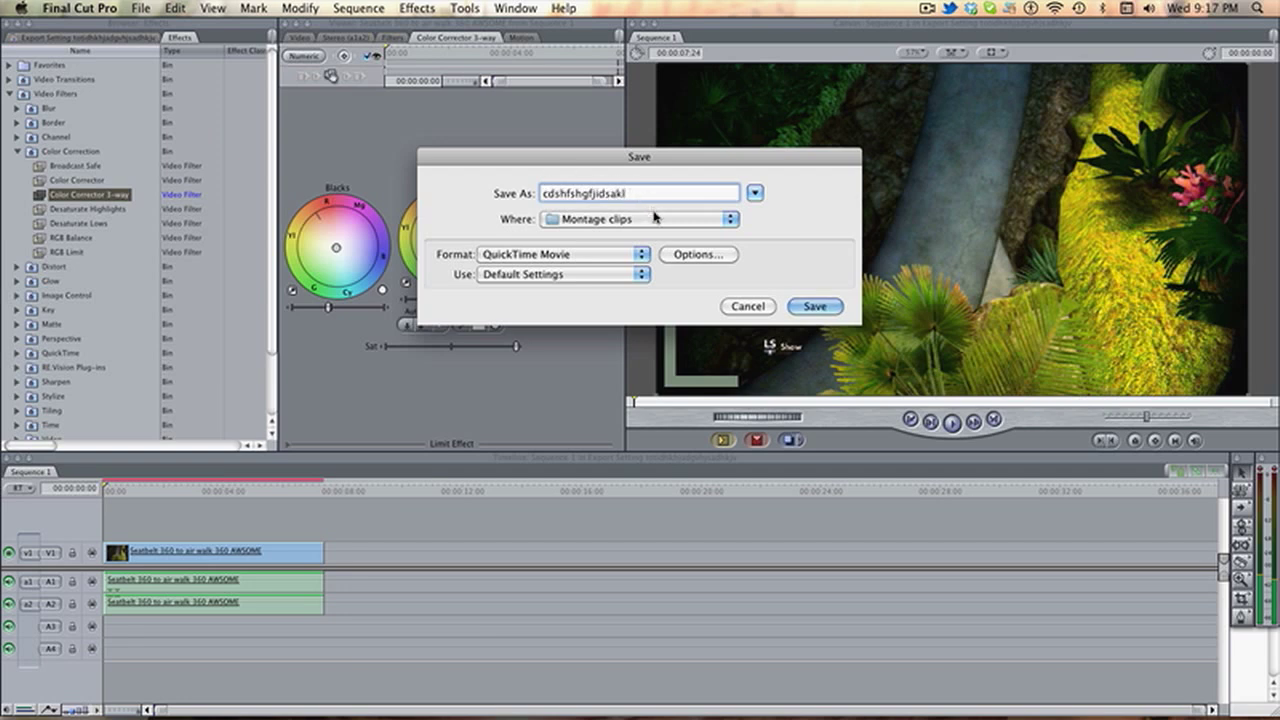
type("penis")
left_click(714, 220)
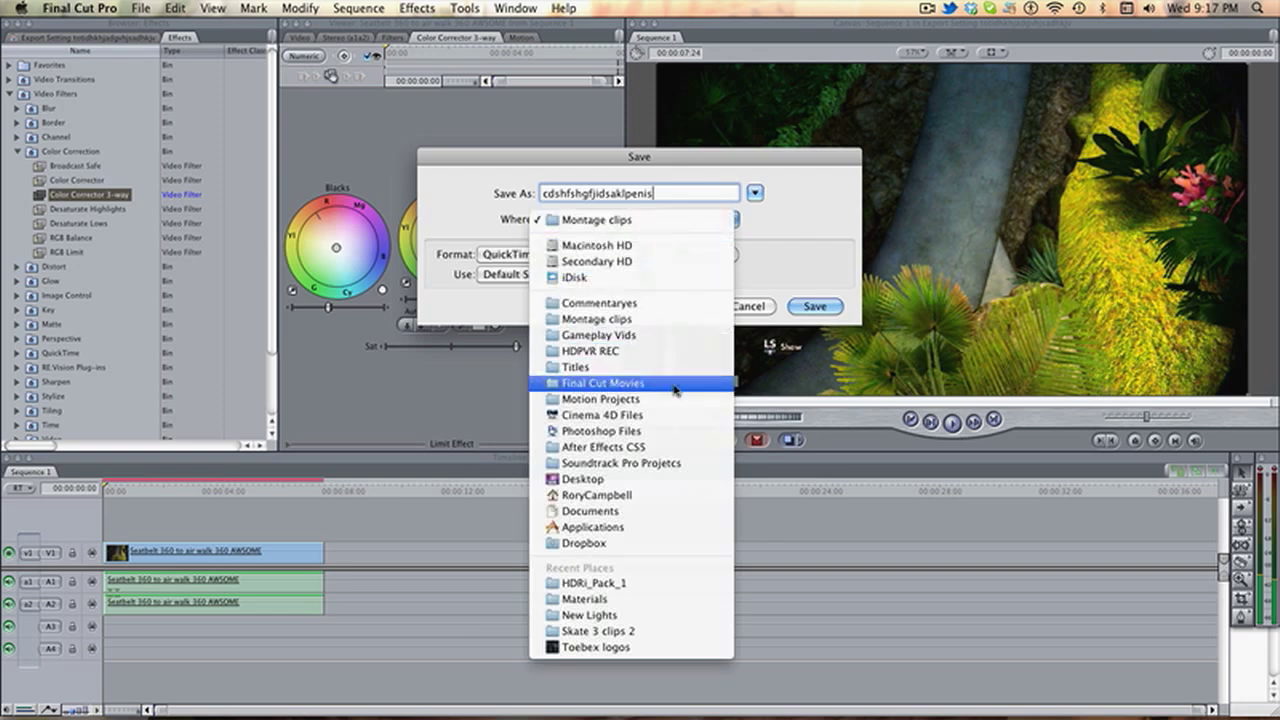
left_click(695, 334)
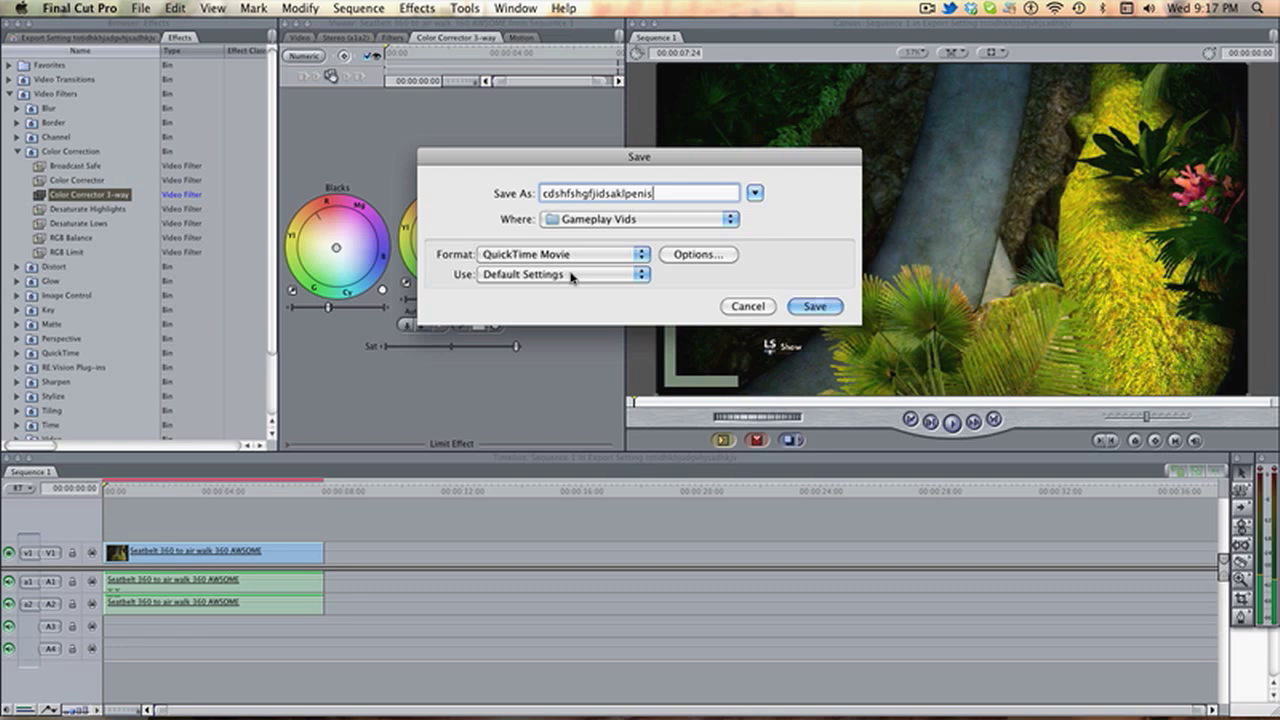
left_click(572, 275)
left_click(572, 275)
left_click(578, 255)
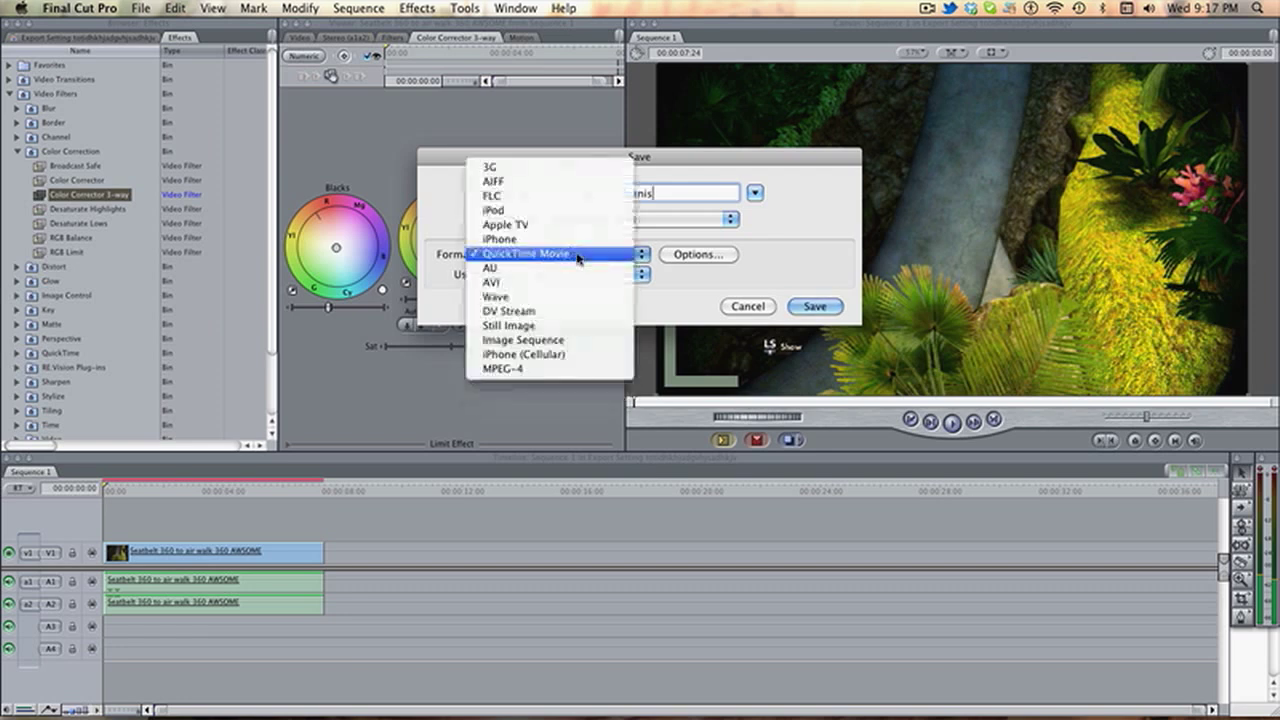
left_click(585, 256)
Set the export's video compression to H.264 at High quality
left_click(692, 254)
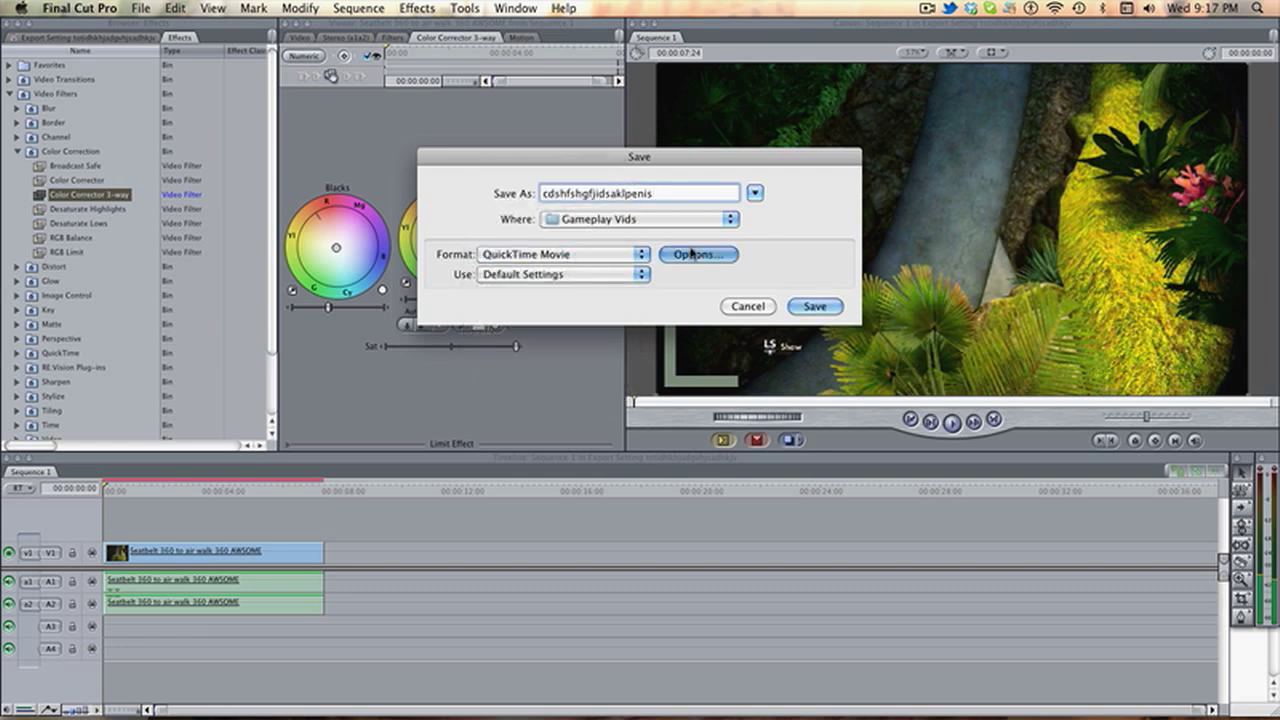
left_click(552, 137)
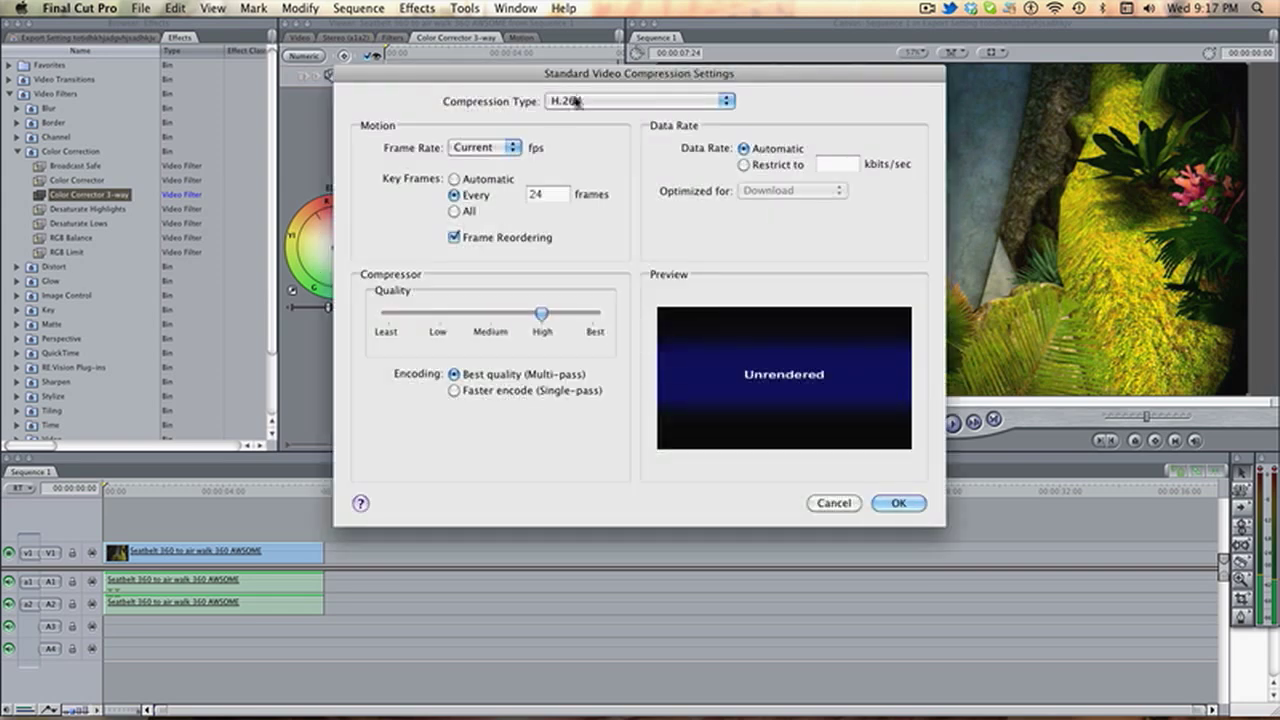
left_click(576, 101)
left_click(576, 101)
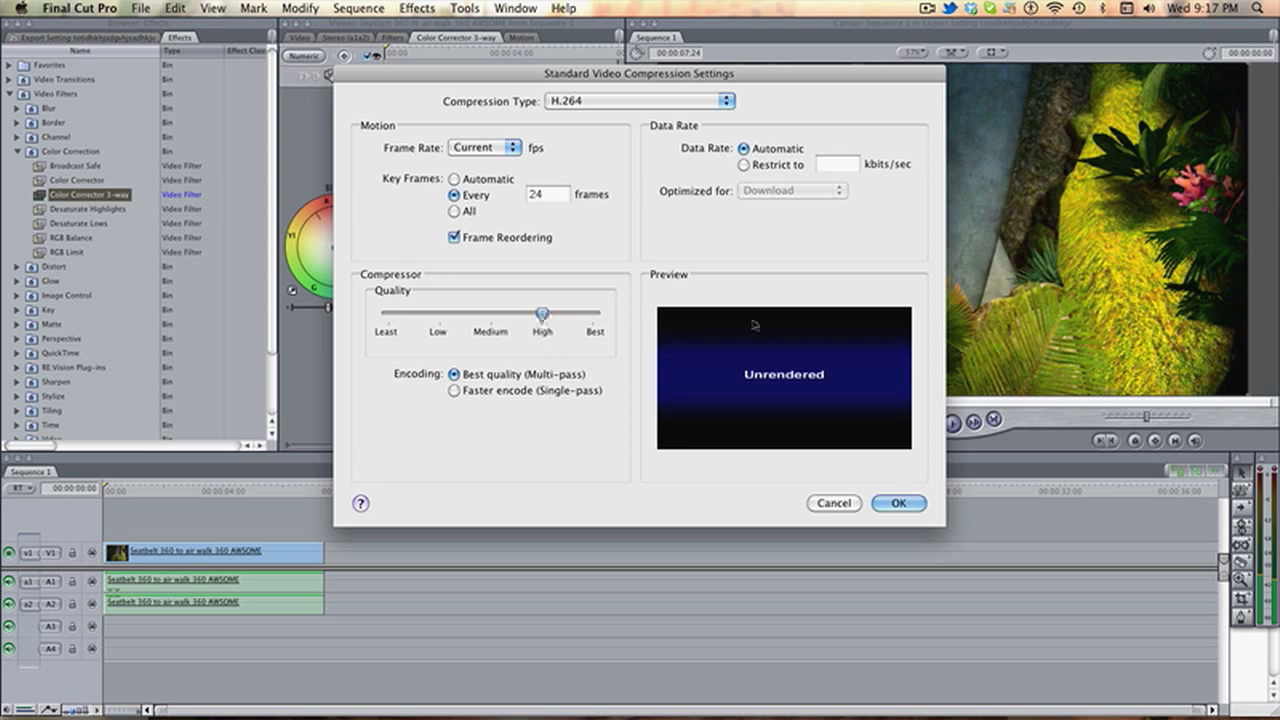
left_click(593, 313)
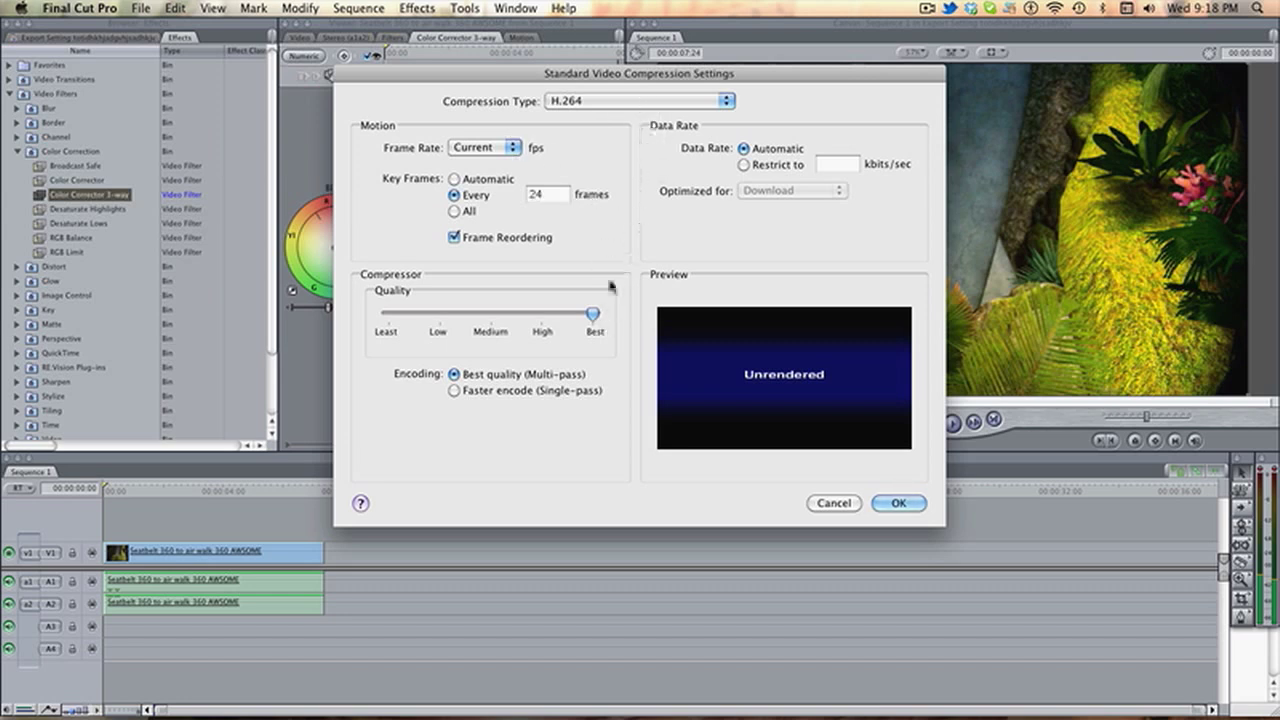
left_click_drag(590, 313, 541, 313)
left_click(897, 503)
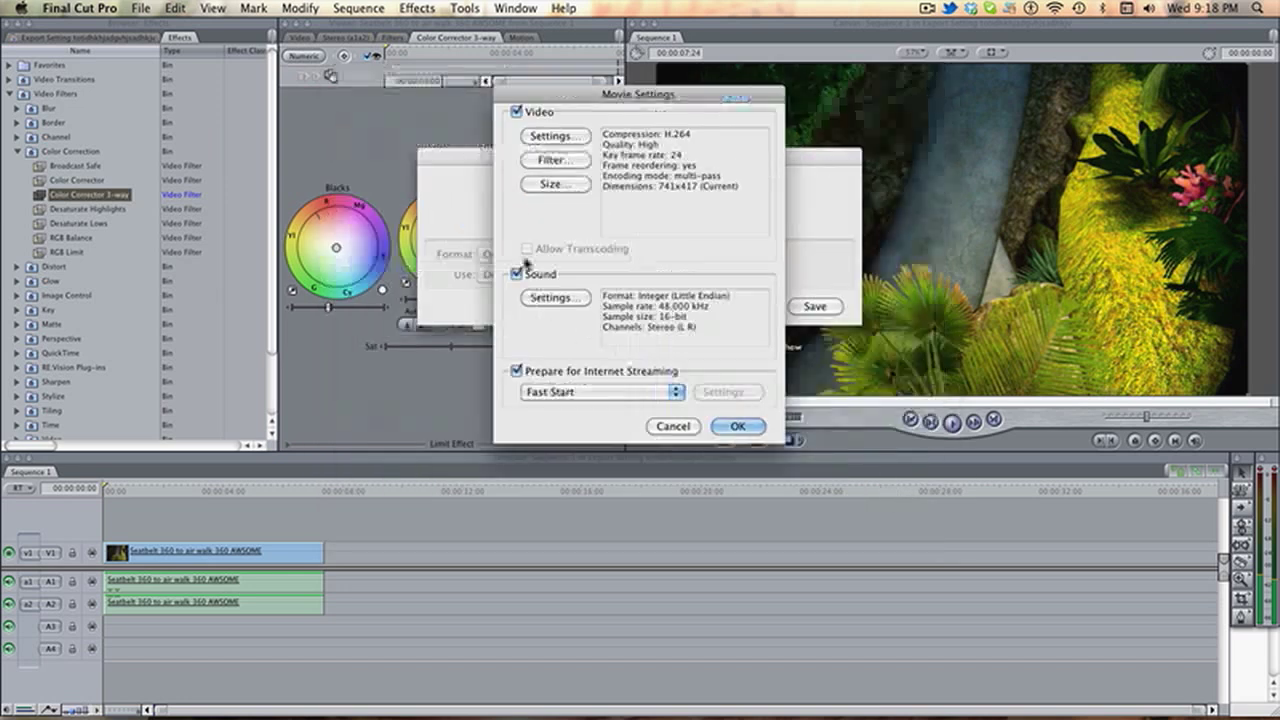
Set the export size to HD 1280 x 720 16:9
left_click(545, 183)
left_click(560, 158)
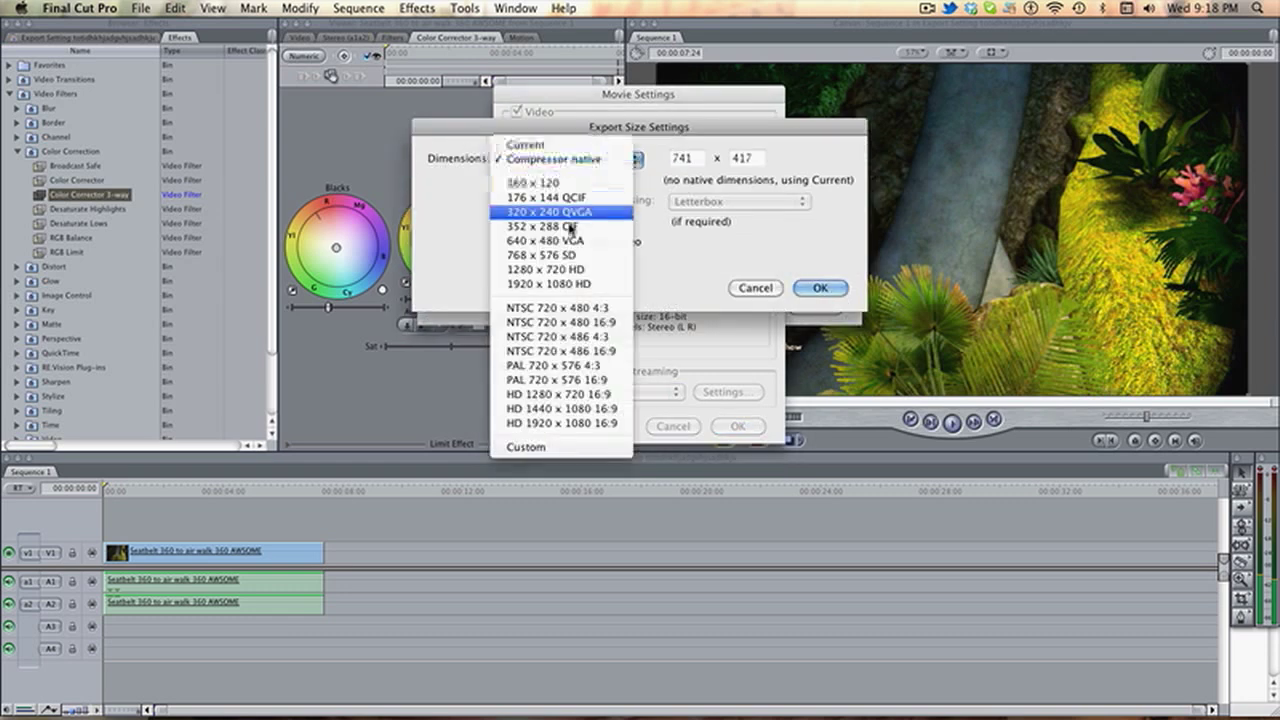
left_click(612, 400)
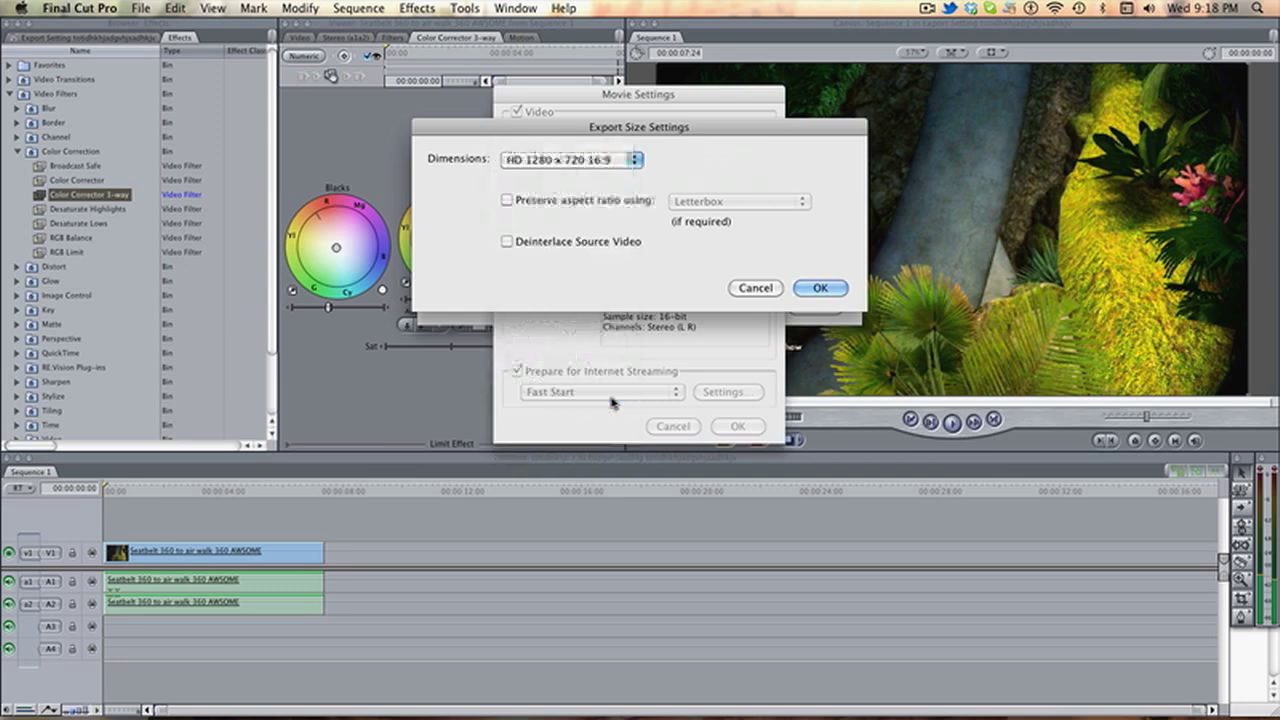
key("Return")
key("Return")
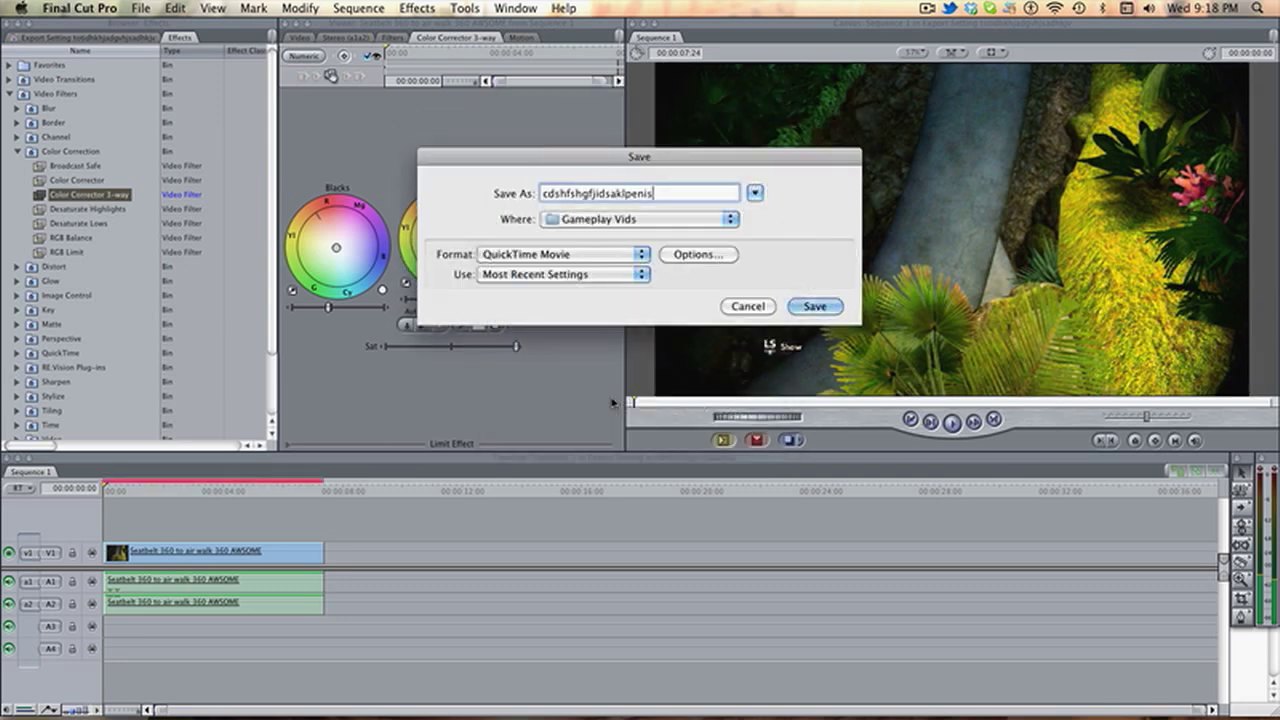
Switch the video compression to MPEG-4 Video at High quality
left_click(694, 258)
left_click(572, 138)
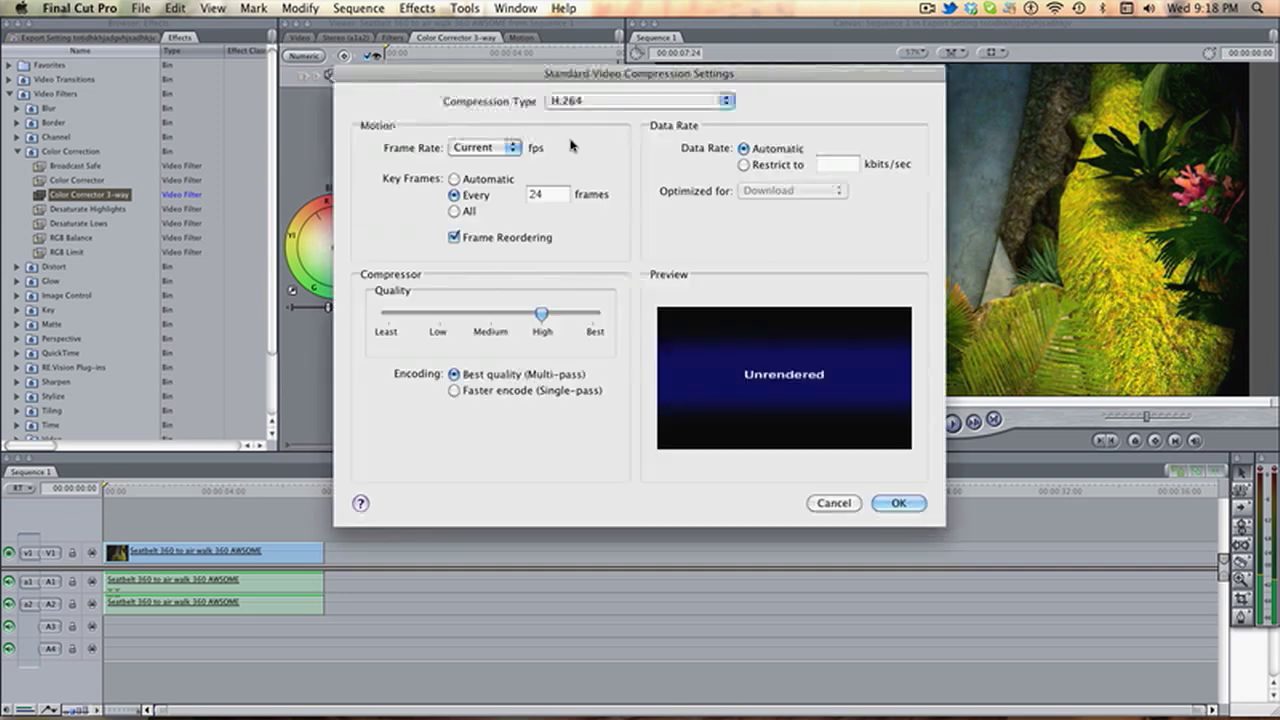
left_click(690, 101)
left_click(590, 360)
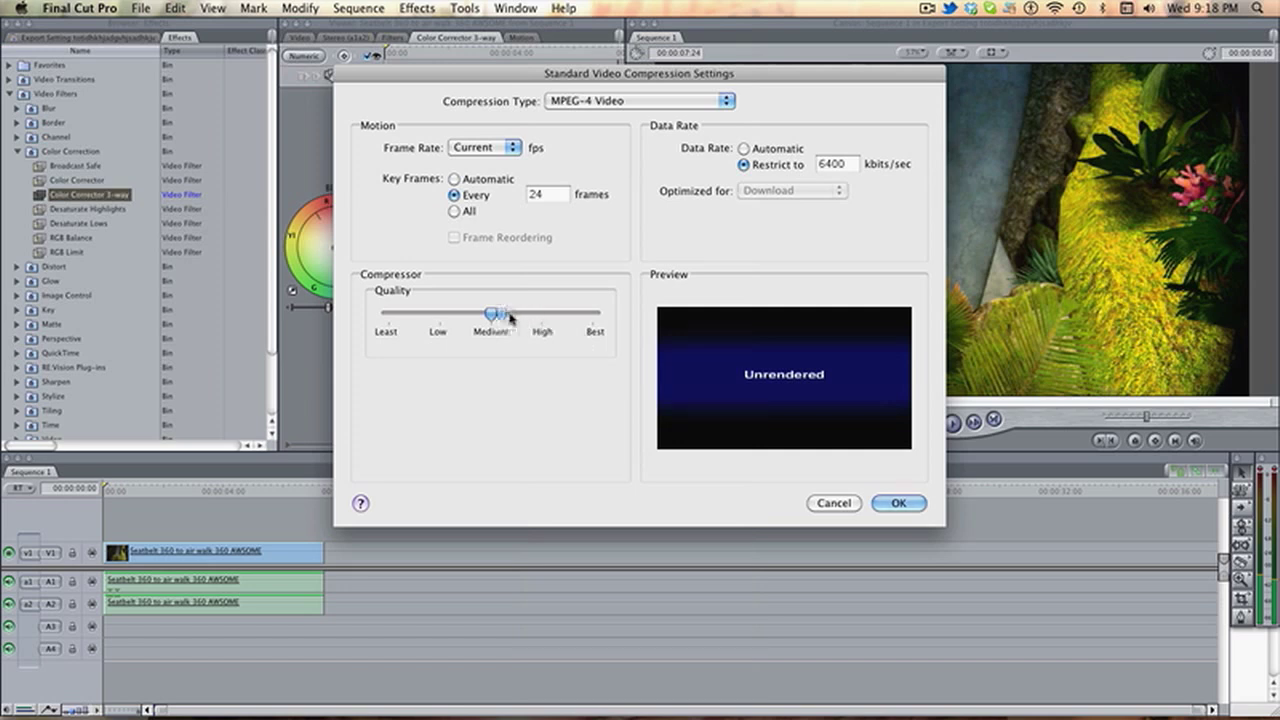
left_click_drag(492, 314, 545, 318)
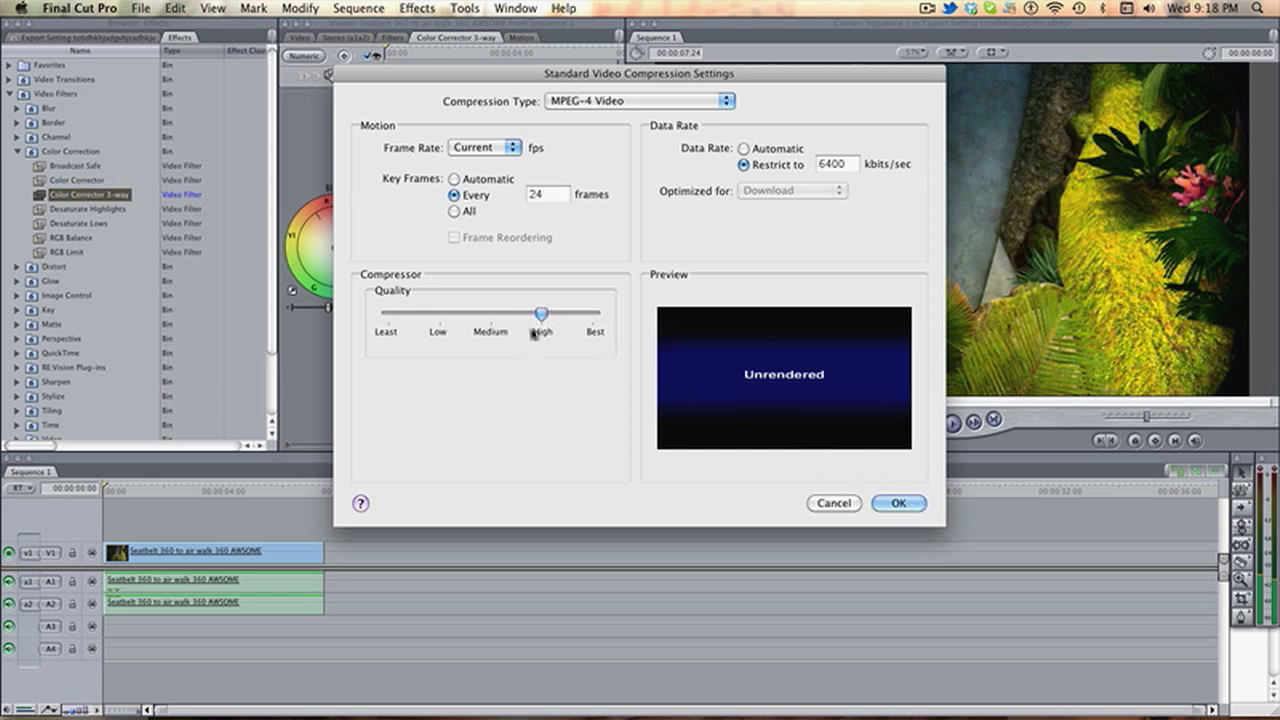
left_click(895, 503)
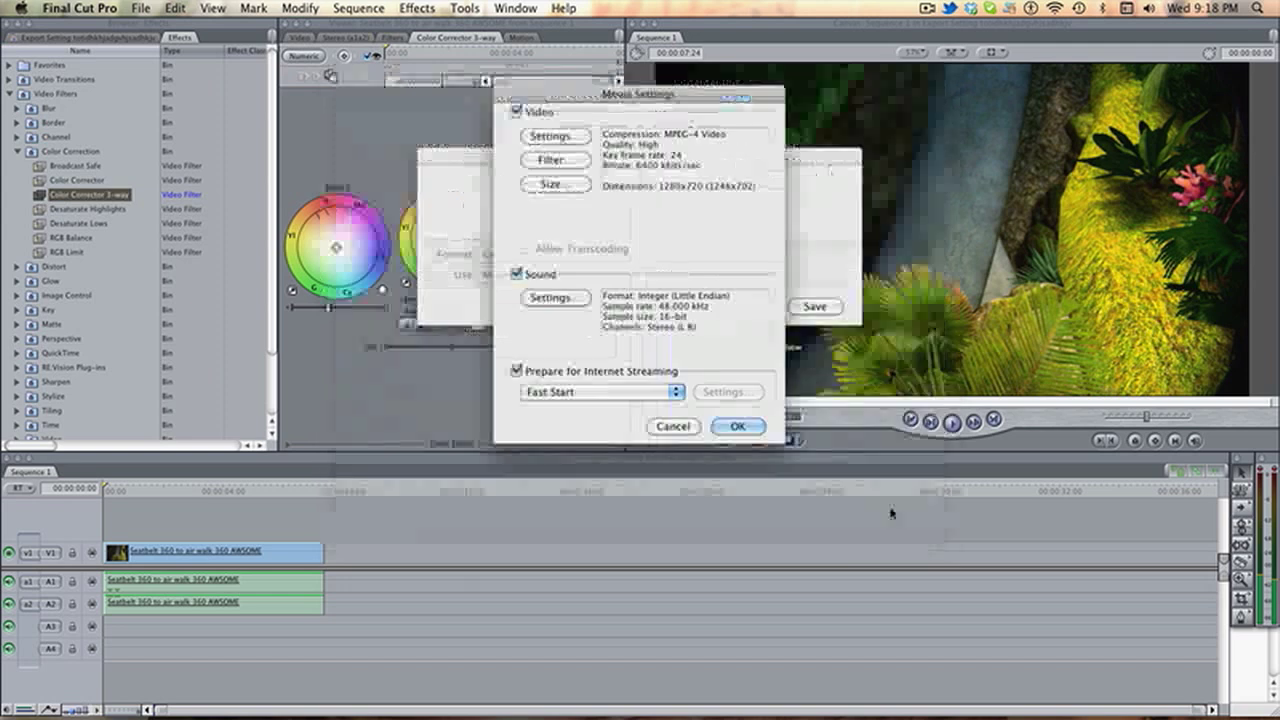
Set the export size to 1280 x 720 HD and confirm the movie settings
left_click(560, 192)
left_click(568, 160)
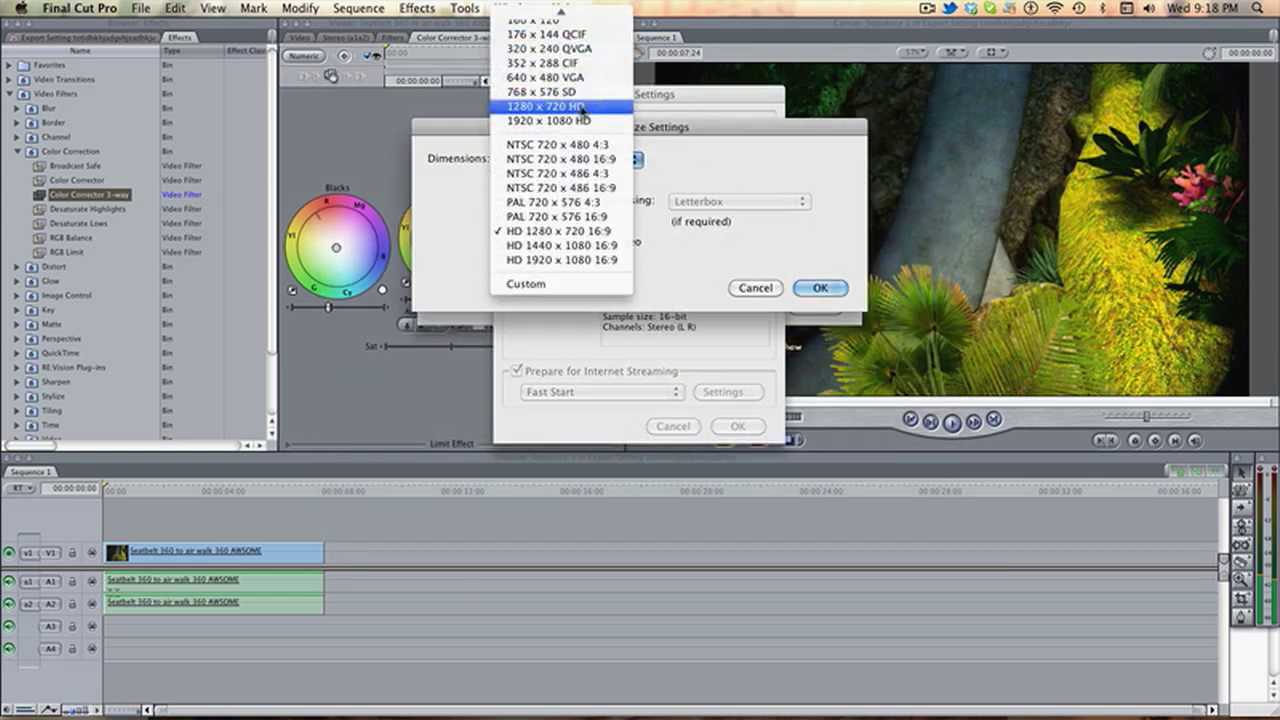
left_click(582, 107)
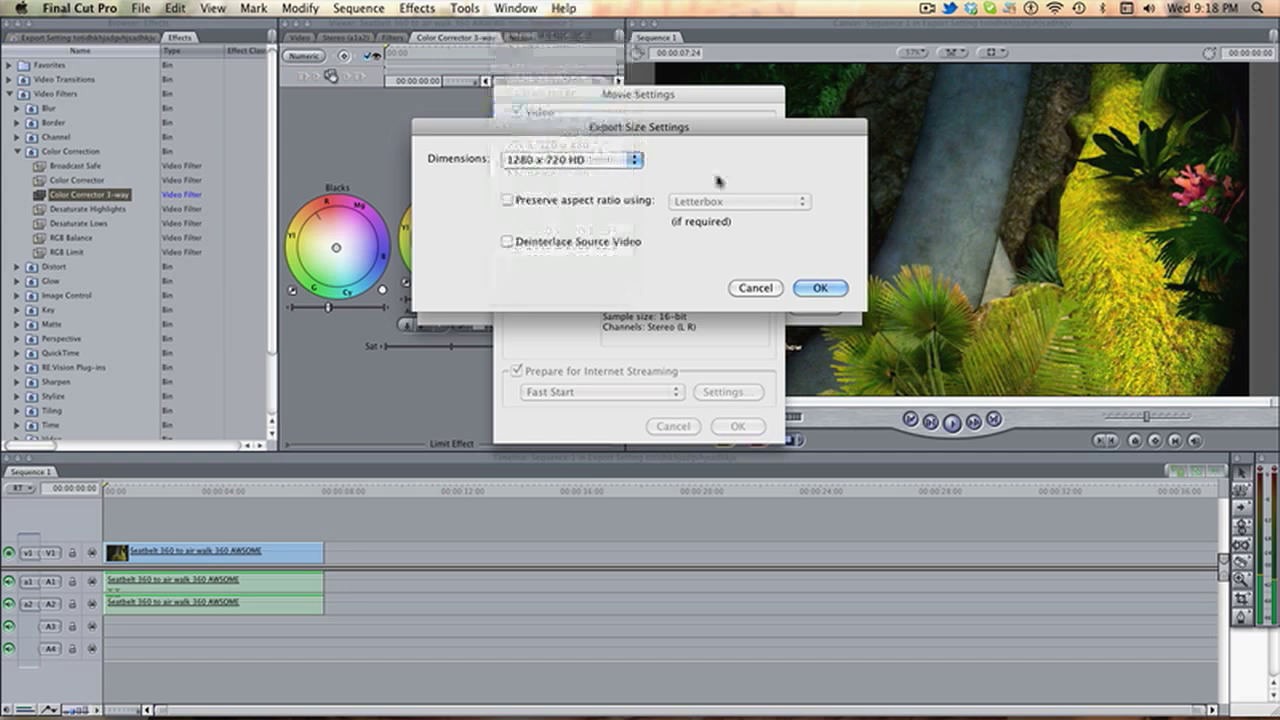
left_click(818, 289)
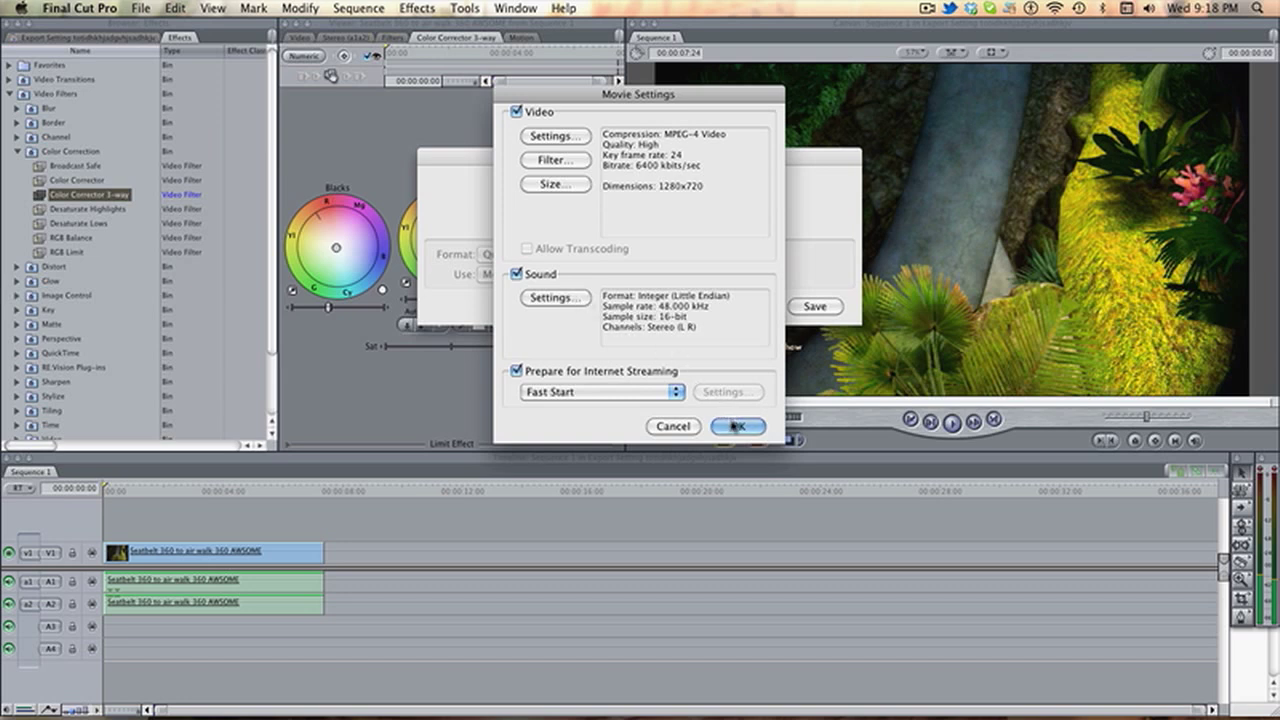
left_click(735, 426)
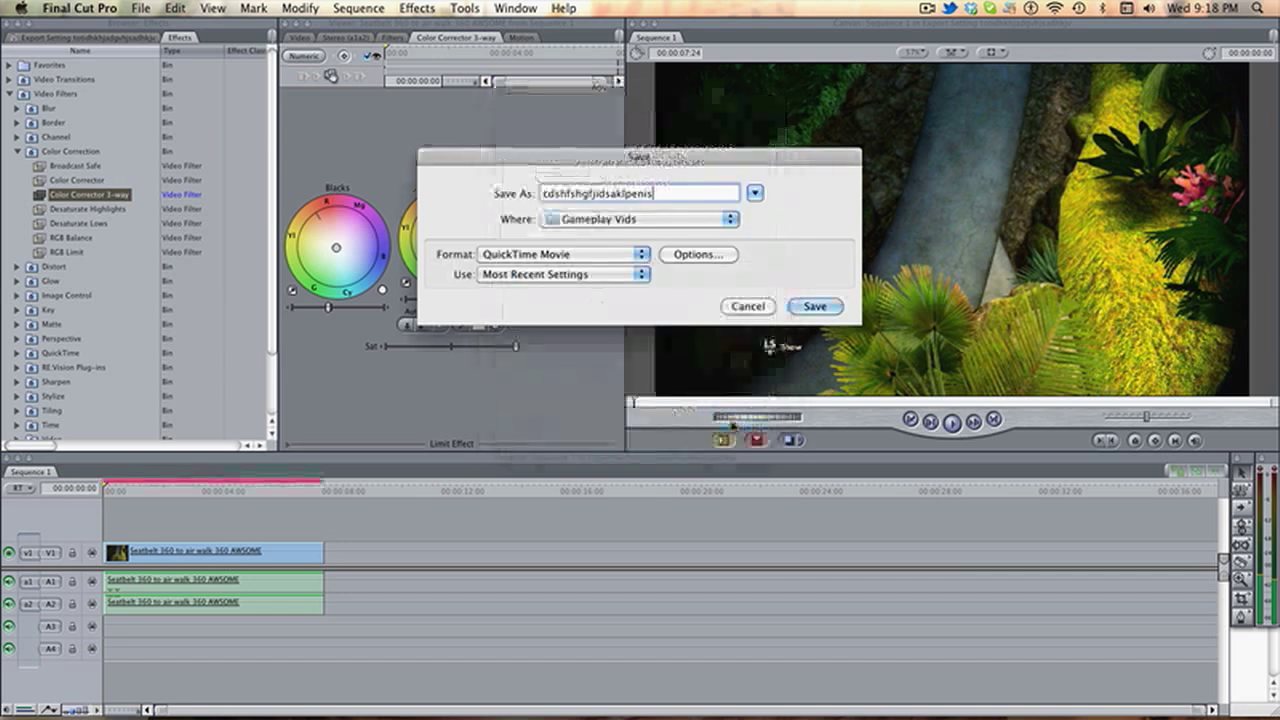
Start the QuickTime export of the sequence to a .mov file
left_click(812, 310)
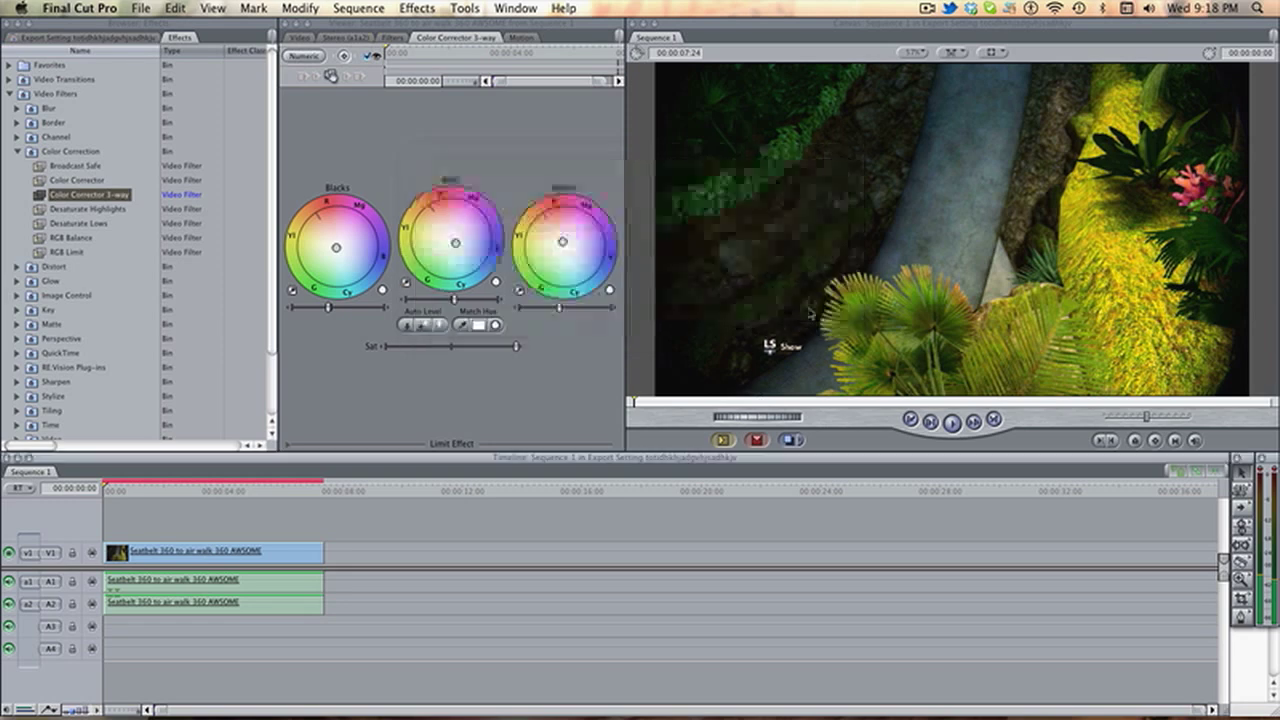